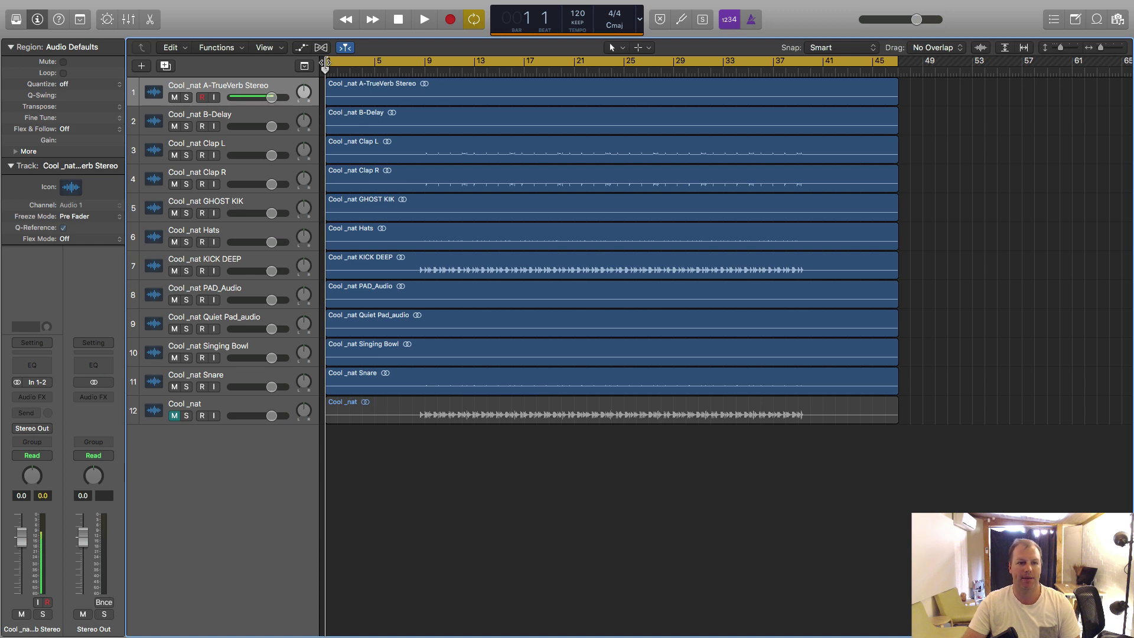
Set the cycle range to run from bar 1 to bar 45.
{"action": "left_click_drag", "start_coordinate": [325, 62], "coordinate": [600, 62]}
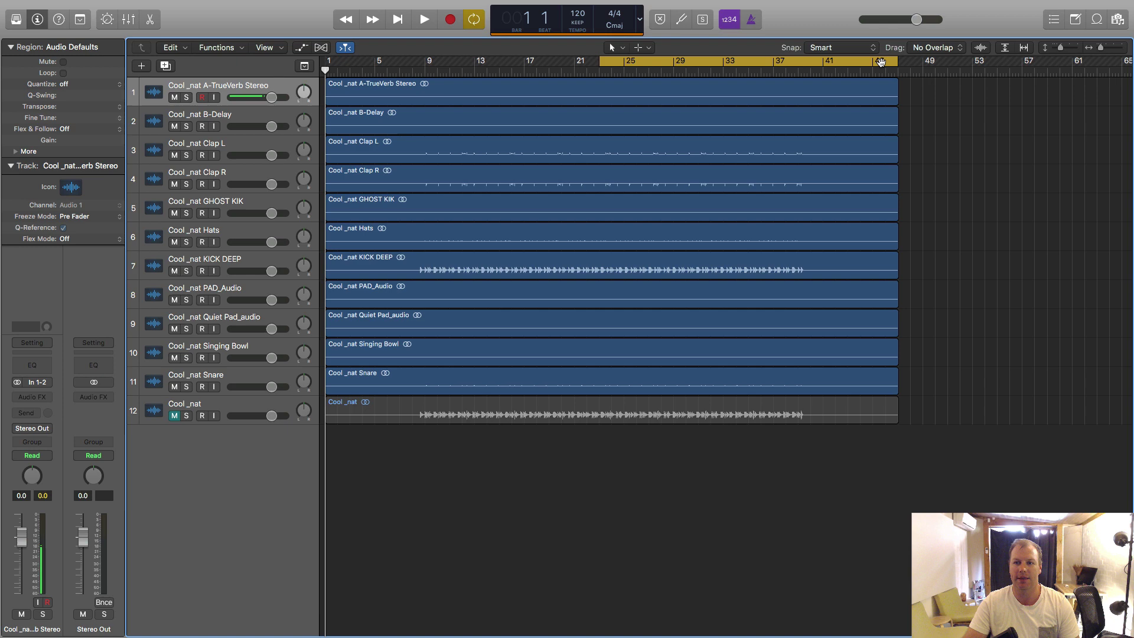
{"action": "left_click_drag", "start_coordinate": [897, 62], "coordinate": [681, 62]}
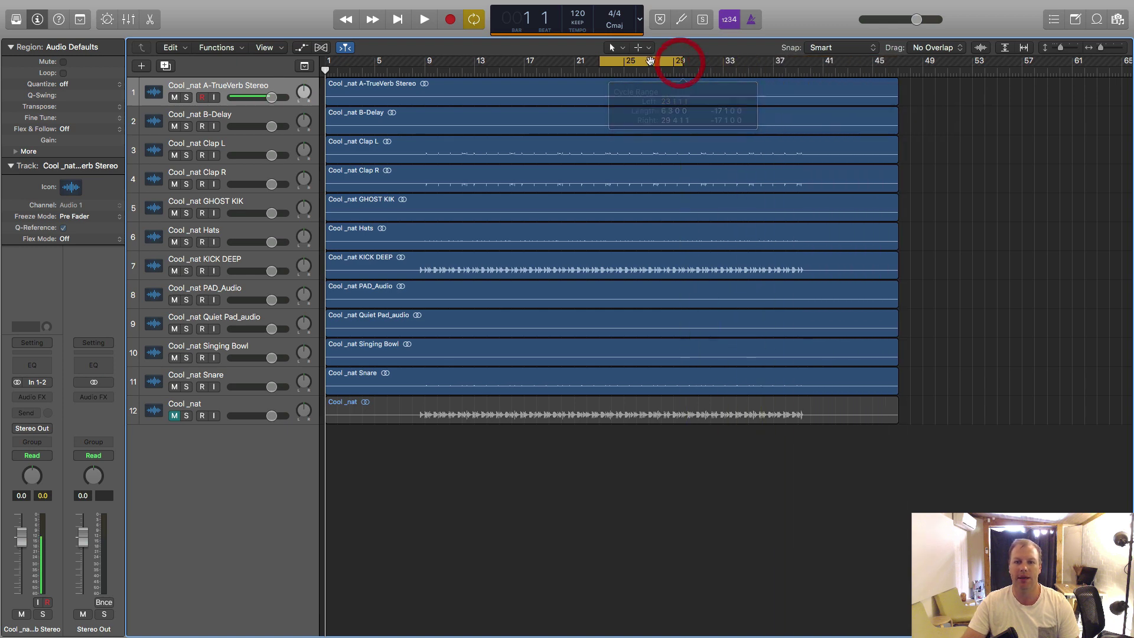
{"action": "left_click", "coordinate": [606, 65]}
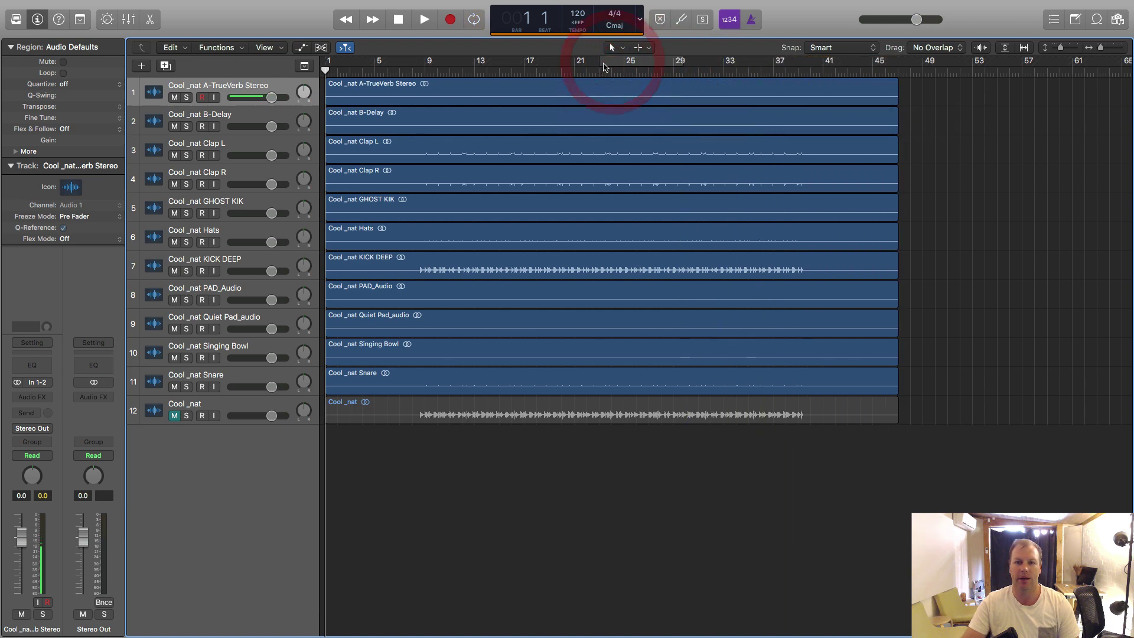
{"action": "left_click", "coordinate": [605, 65]}
{"action": "left_click_drag", "start_coordinate": [602, 62], "coordinate": [462, 62]}
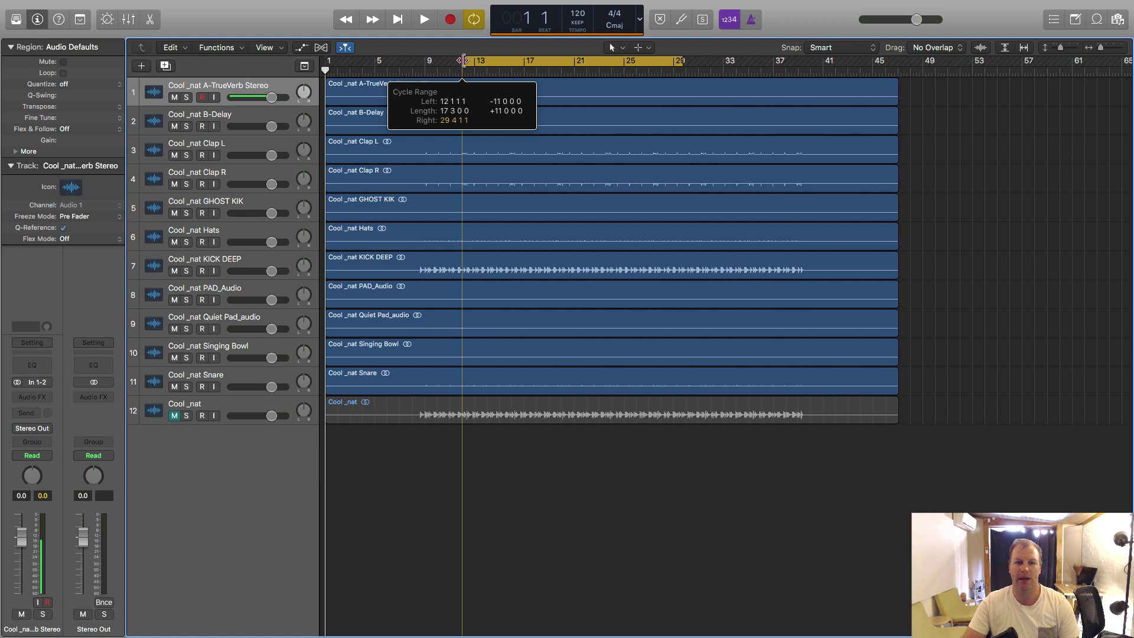
{"action": "left_click", "coordinate": [533, 61]}
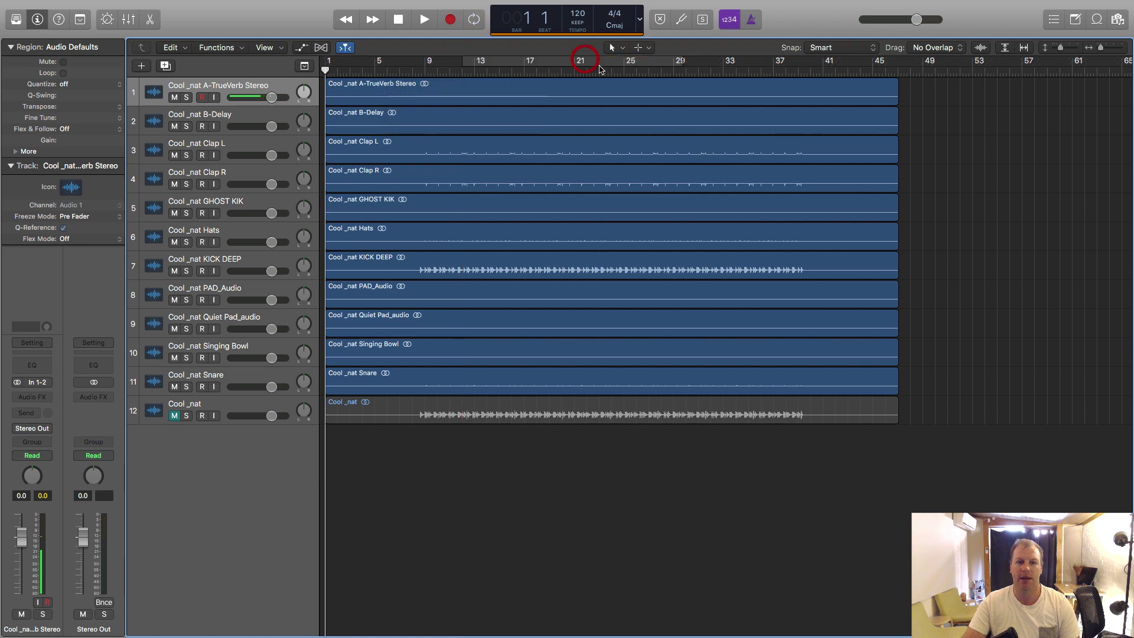
{"action": "left_click", "coordinate": [554, 65]}
{"action": "left_click_drag", "start_coordinate": [464, 62], "coordinate": [407, 59]}
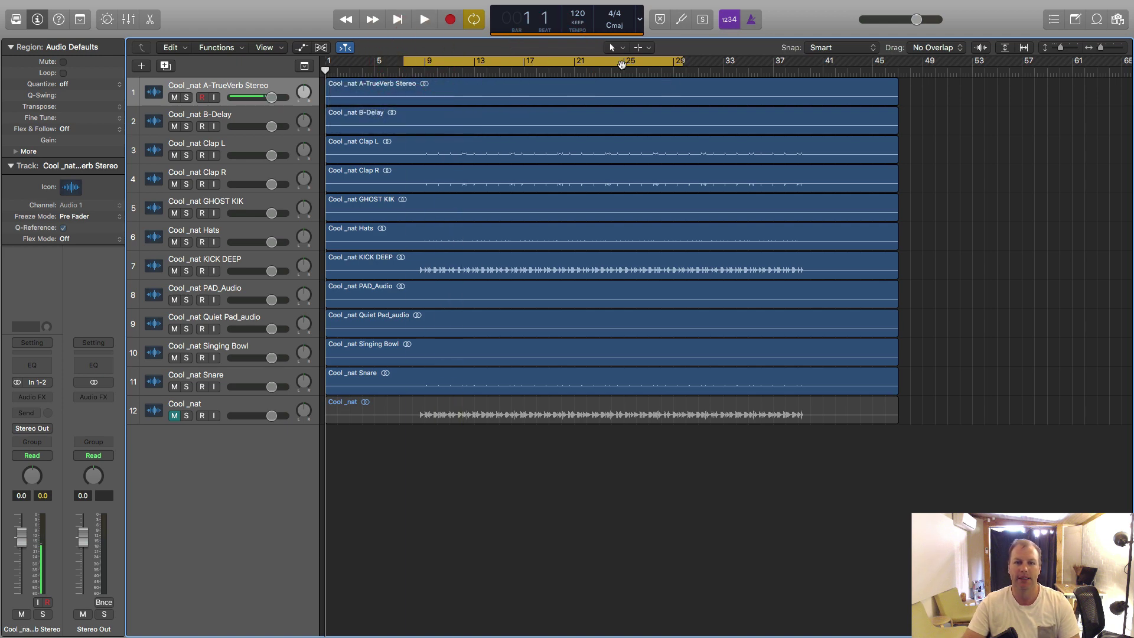
{"action": "left_click_drag", "start_coordinate": [404, 61], "coordinate": [318, 61]}
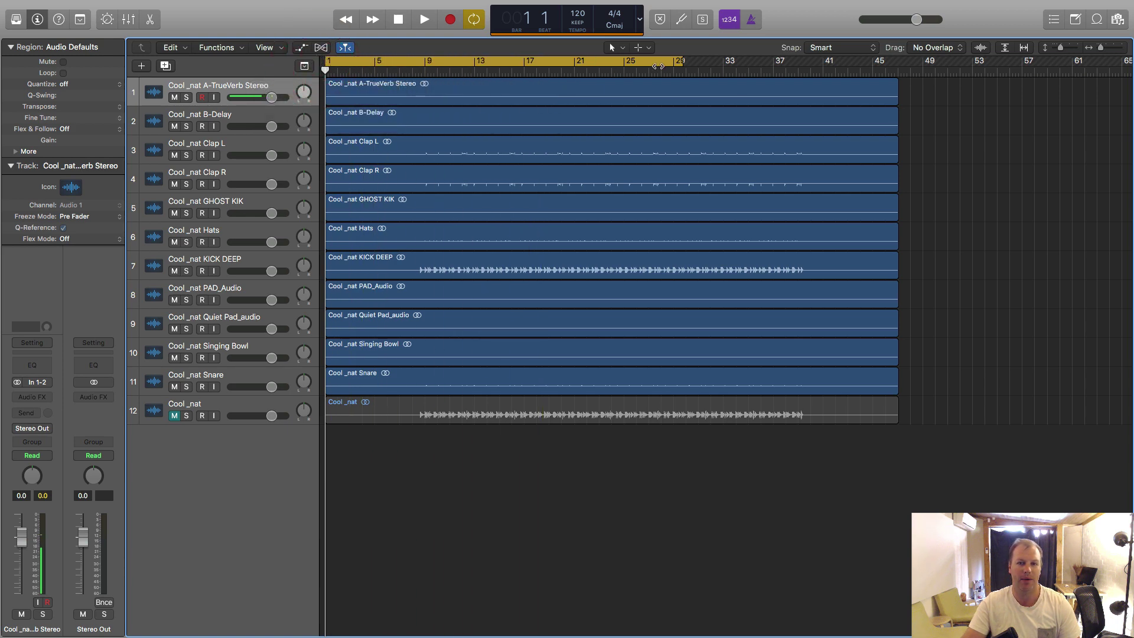
{"action": "left_click_drag", "start_coordinate": [681, 61], "coordinate": [897, 66]}
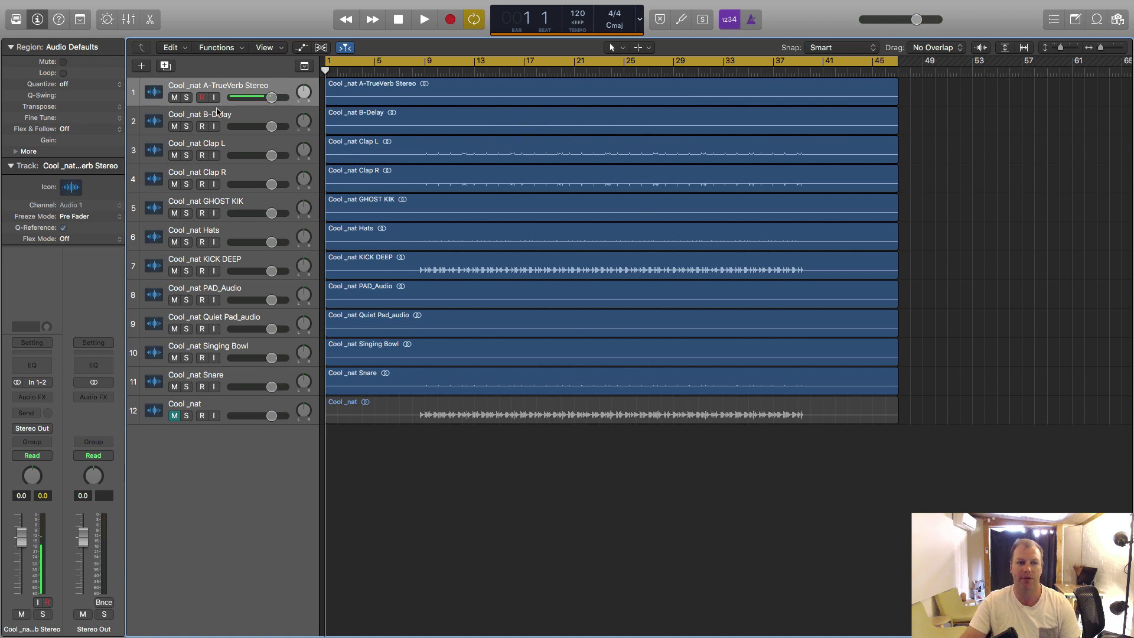
Open the project Bounce dialog from the File menu, cancel it, and reopen it with Cmd-B.
{"action": "mouse_move", "coordinate": [188, 5]}
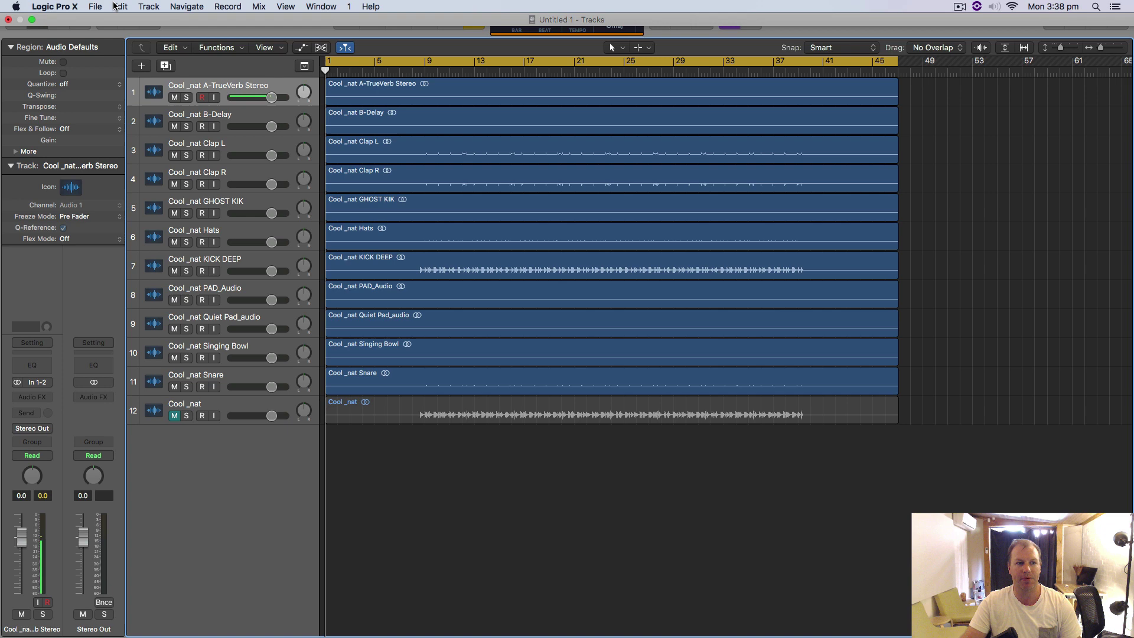
{"action": "left_click", "coordinate": [95, 7]}
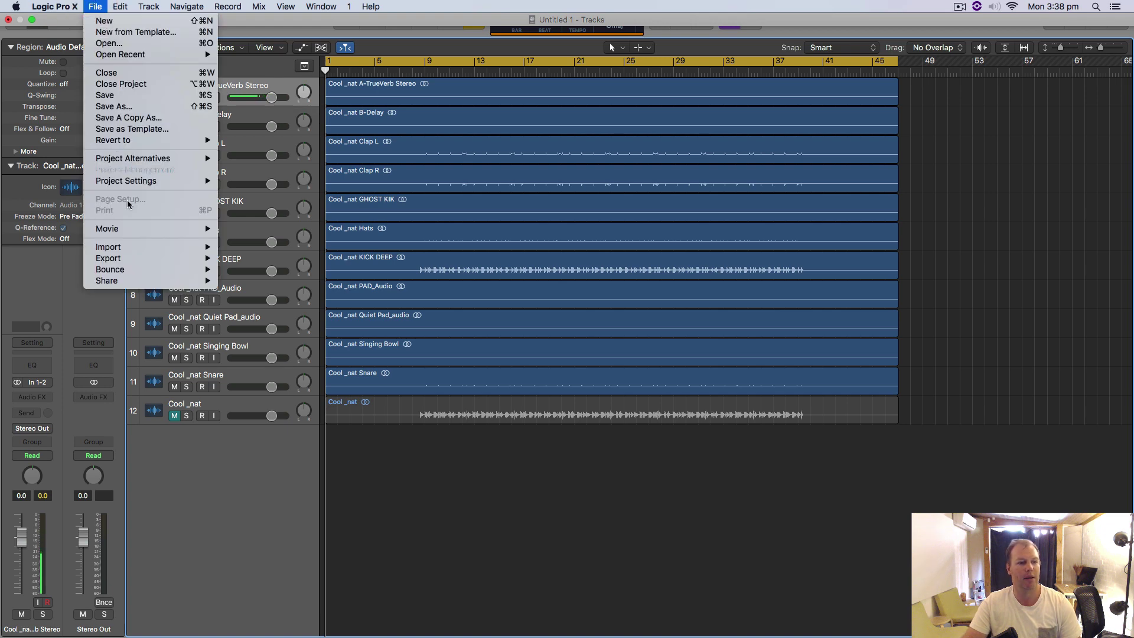
{"action": "mouse_move", "coordinate": [129, 270]}
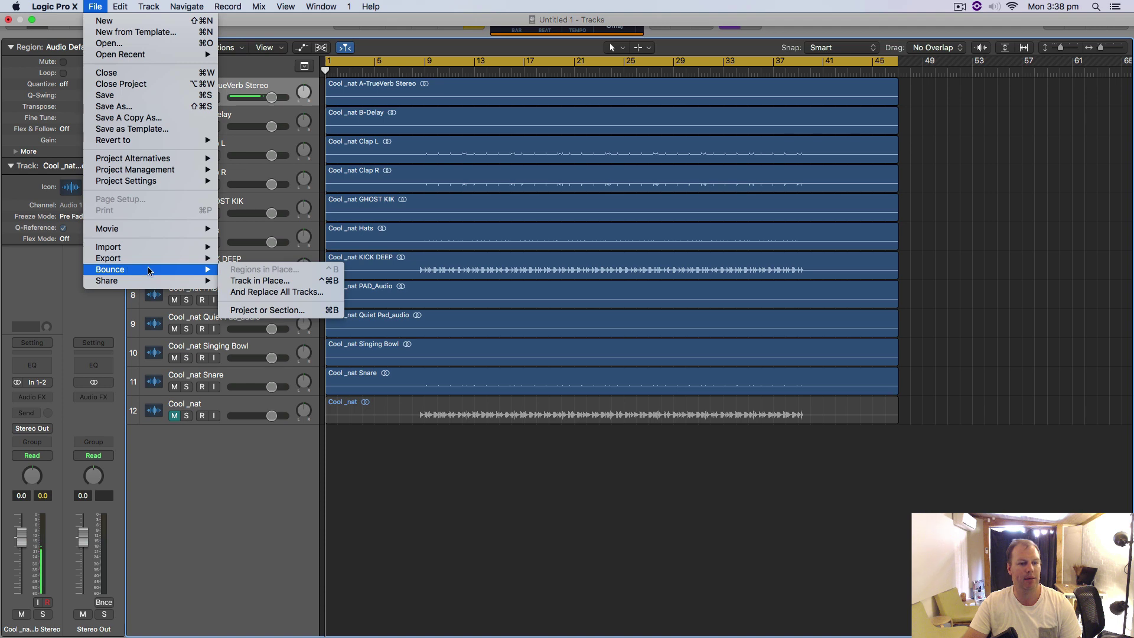
{"action": "left_click", "coordinate": [276, 311]}
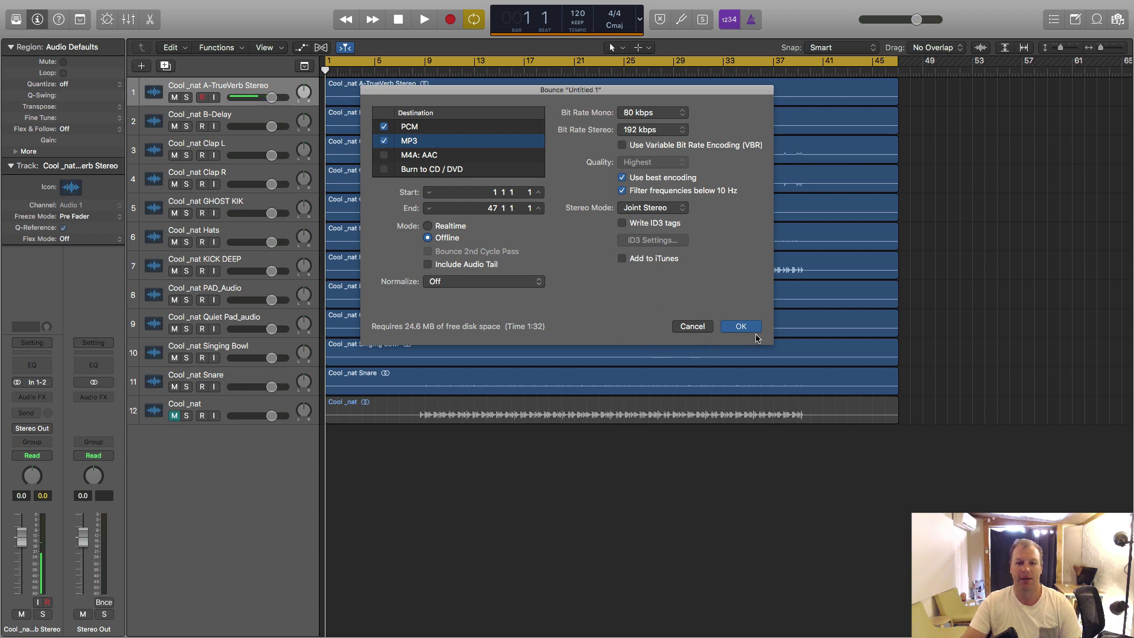
{"action": "left_click", "coordinate": [701, 329]}
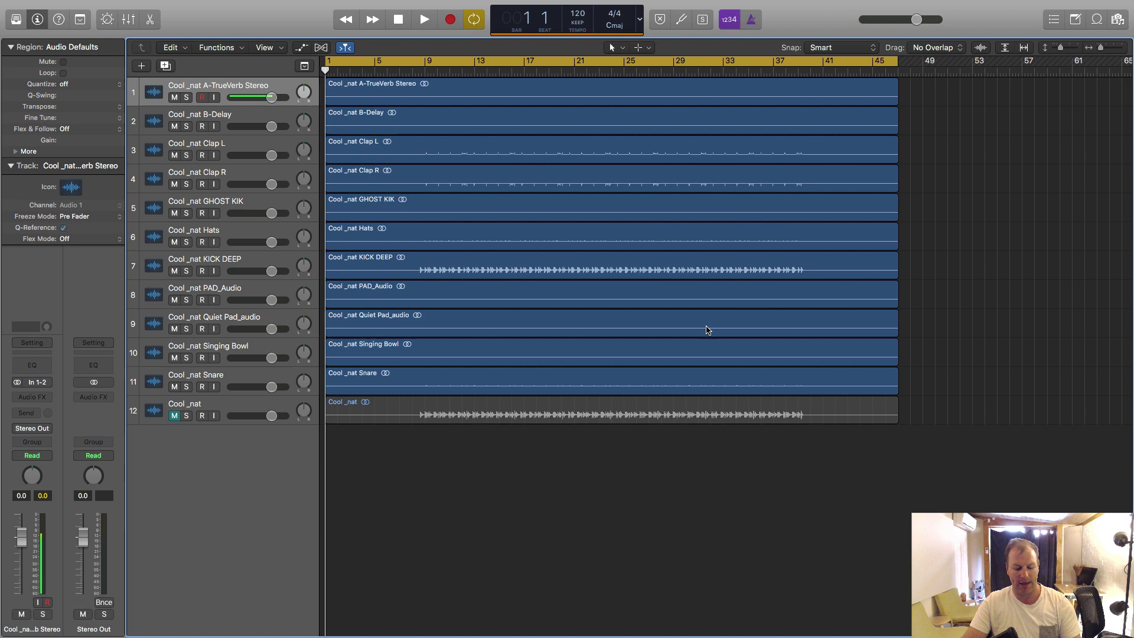
{"action": "key", "text": "super+b"}
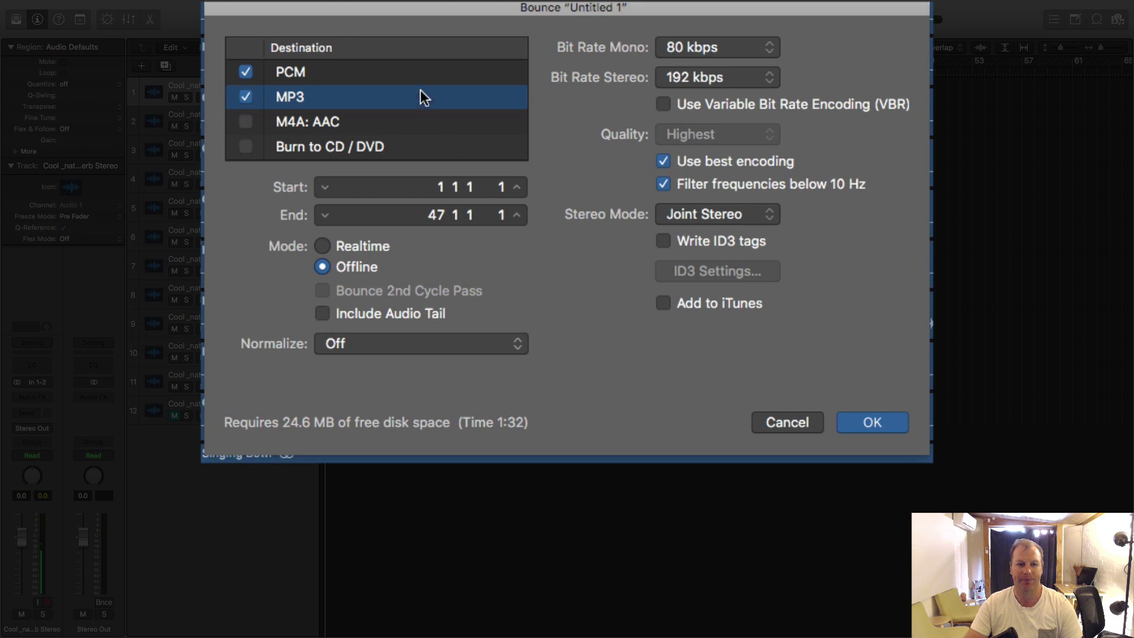
Untick MP3 so only PCM bounces, and display its Wave, 24 Bit, 44100 settings.
{"action": "left_click", "coordinate": [417, 72]}
{"action": "left_click", "coordinate": [245, 96]}
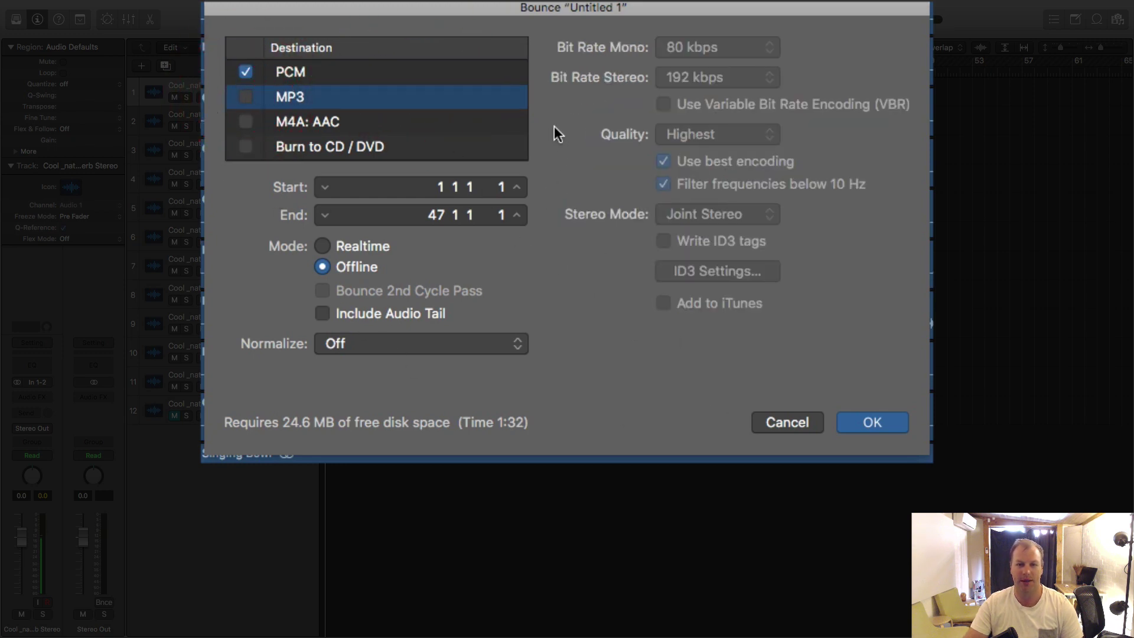
{"action": "left_click", "coordinate": [488, 73]}
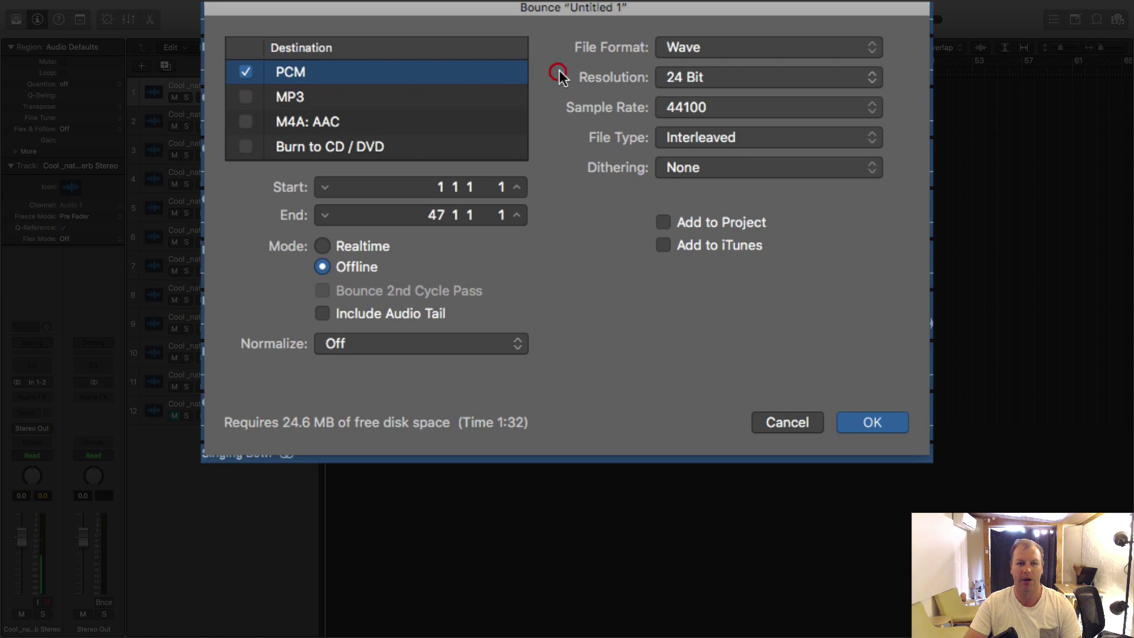
{"action": "left_click", "coordinate": [690, 47]}
{"action": "left_click", "coordinate": [685, 27]}
{"action": "left_click", "coordinate": [700, 48]}
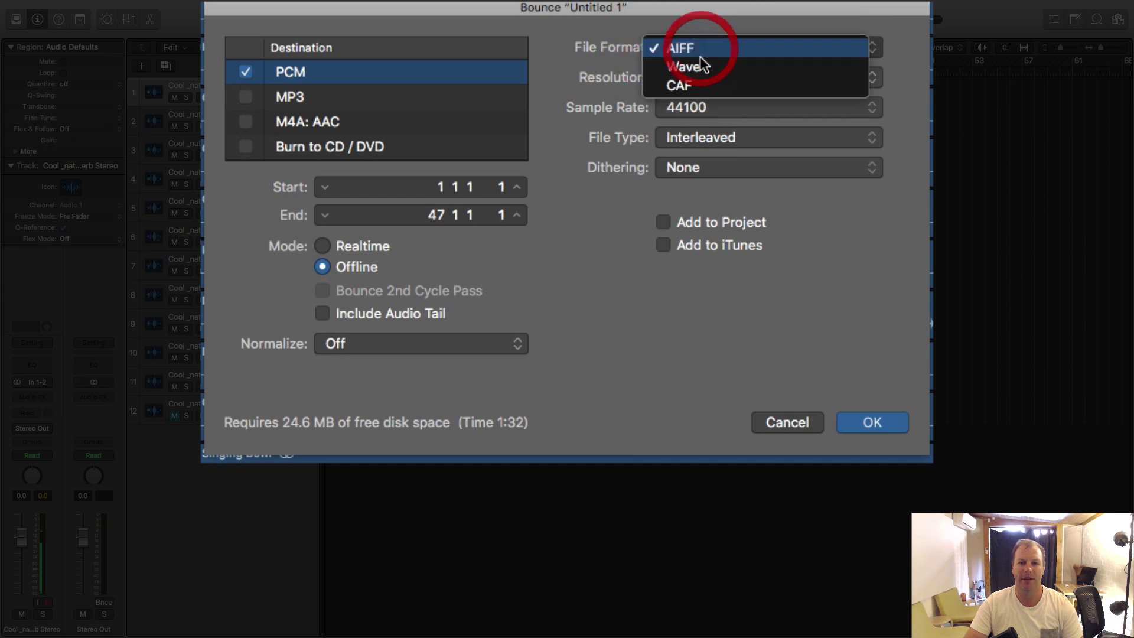
{"action": "left_click", "coordinate": [701, 60]}
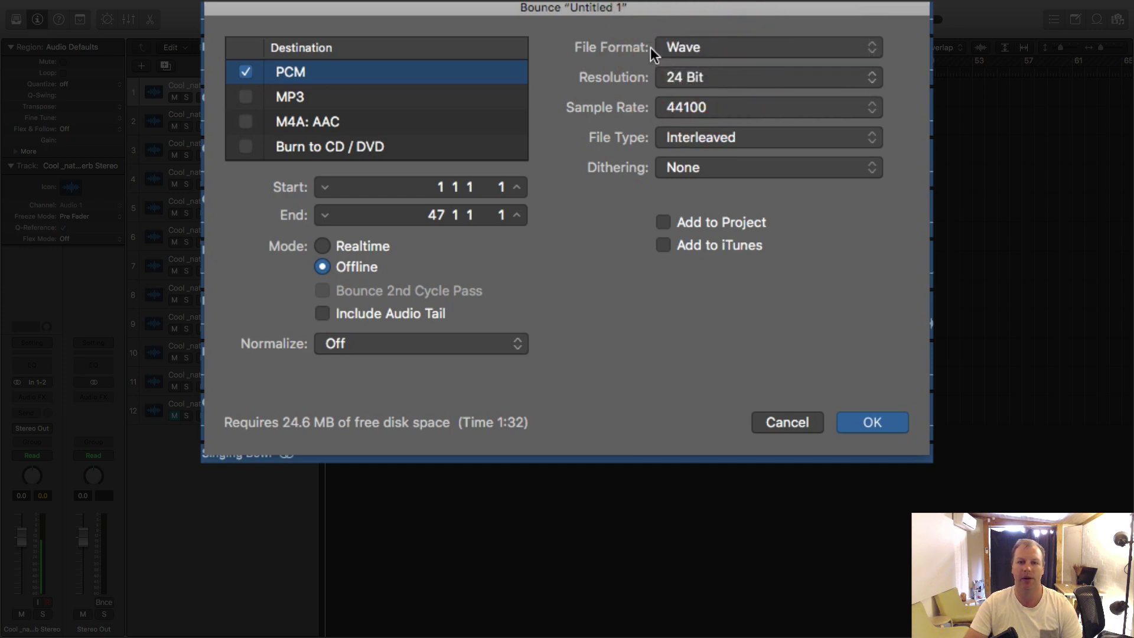
{"action": "left_click", "coordinate": [676, 46]}
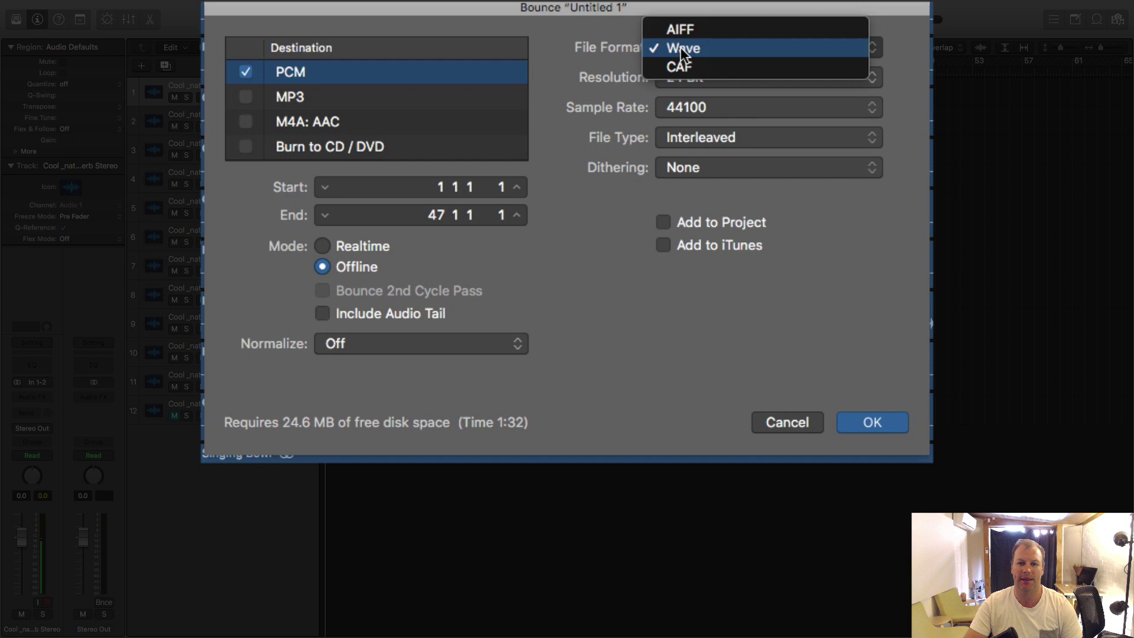
{"action": "left_click", "coordinate": [681, 47]}
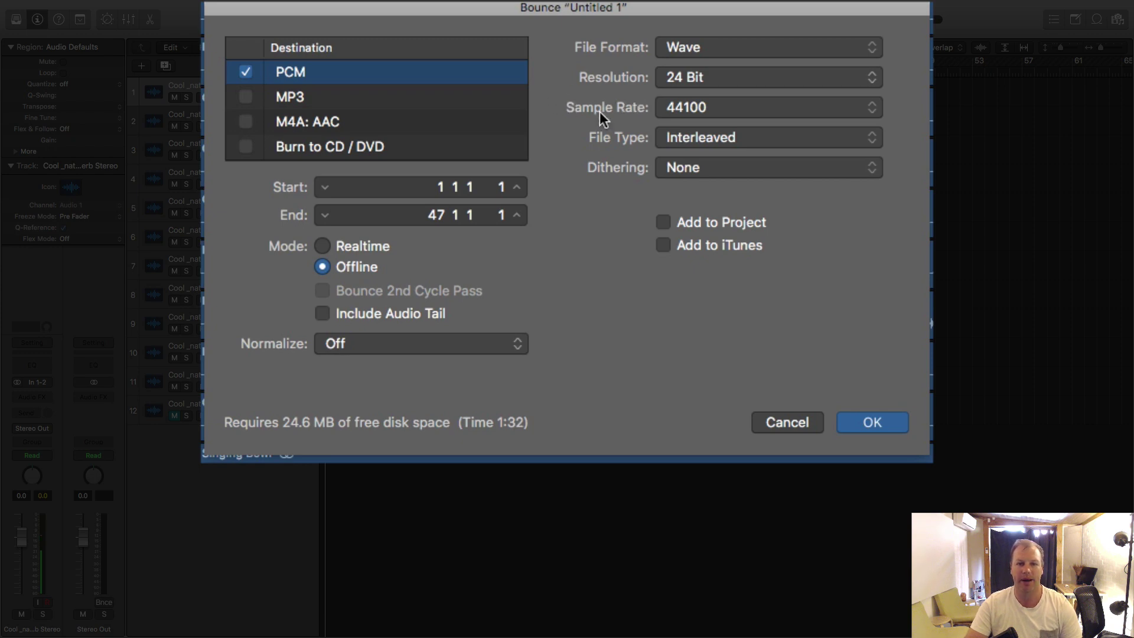
Set the PCM resolution to 16 Bit with the sample rate at 44100, needing about 16.4 MB.
{"action": "left_click", "coordinate": [675, 106]}
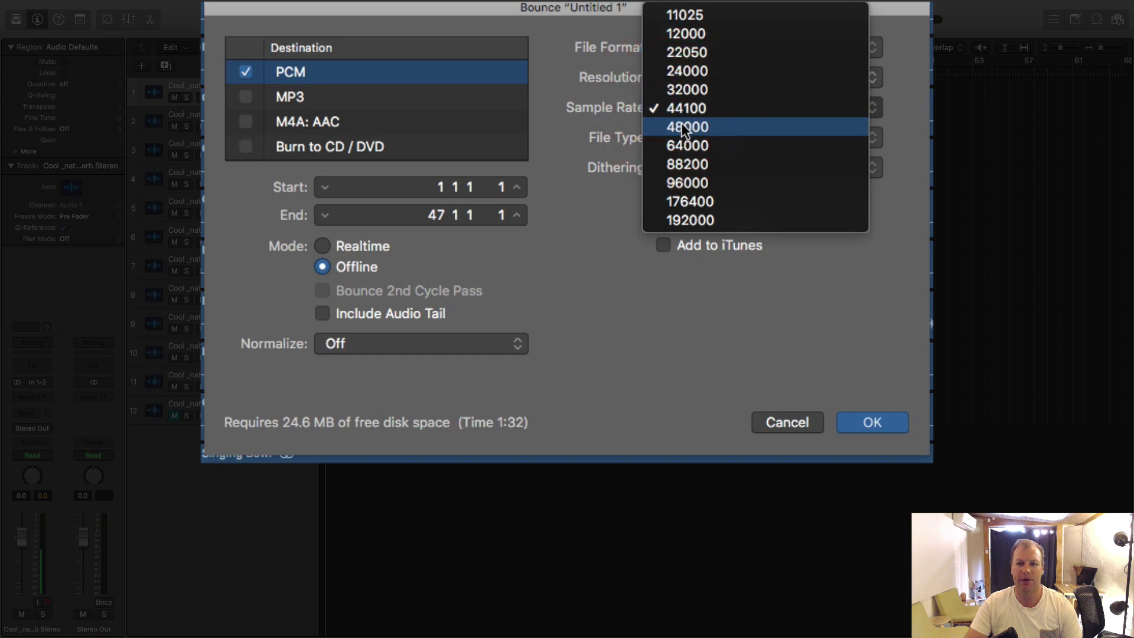
{"action": "left_click", "coordinate": [682, 124]}
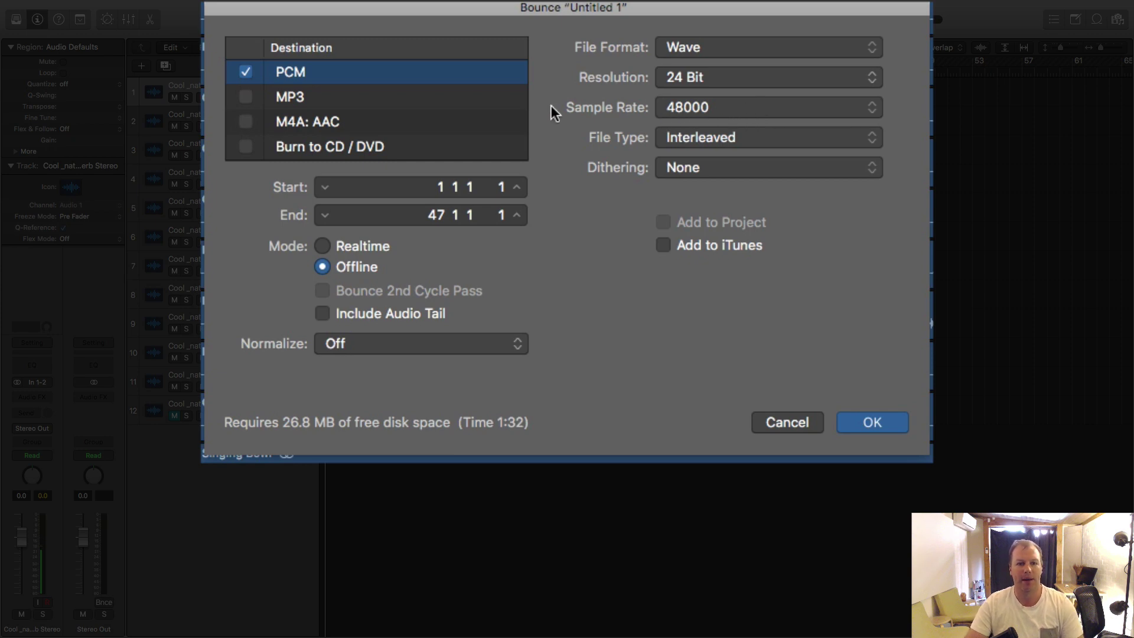
{"action": "left_click", "coordinate": [667, 78]}
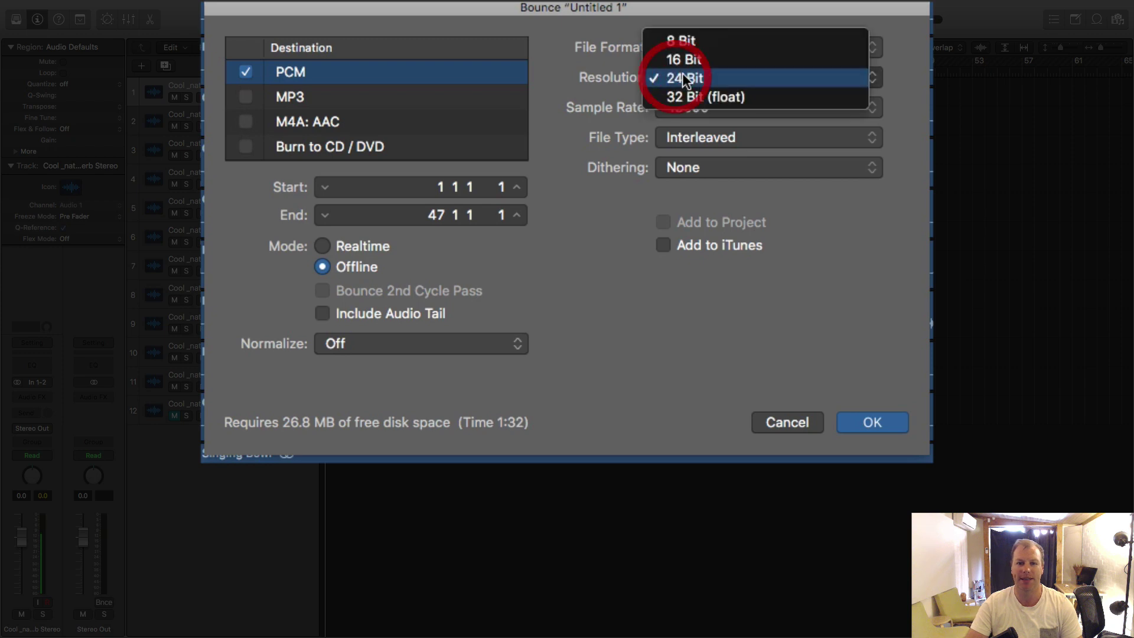
{"action": "left_click", "coordinate": [685, 61]}
{"action": "left_click", "coordinate": [688, 104]}
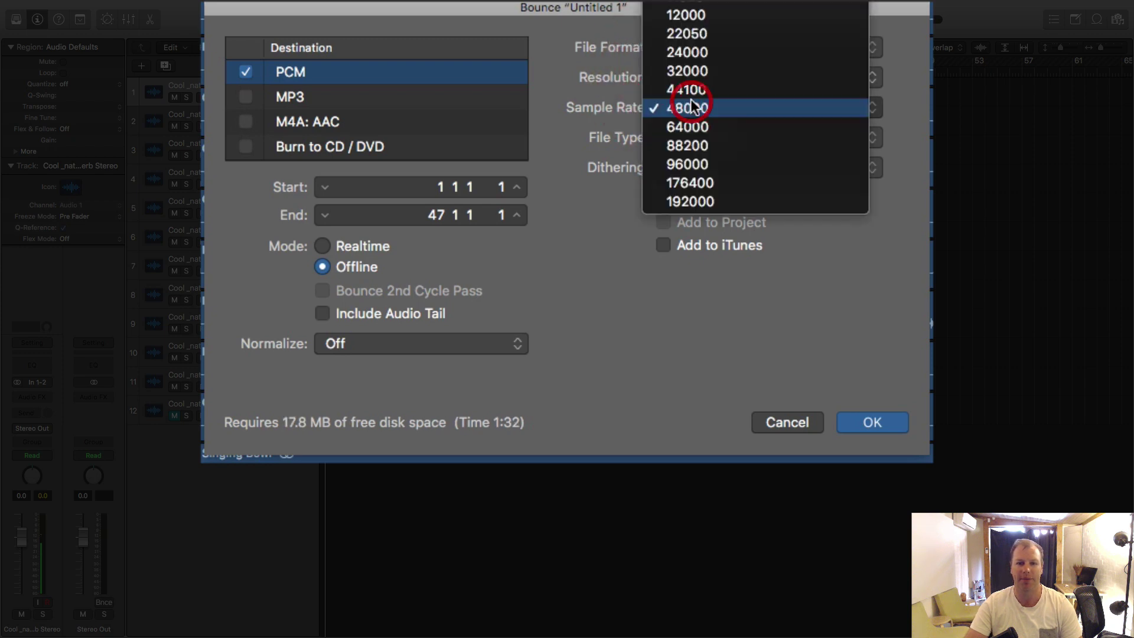
{"action": "left_click", "coordinate": [690, 90]}
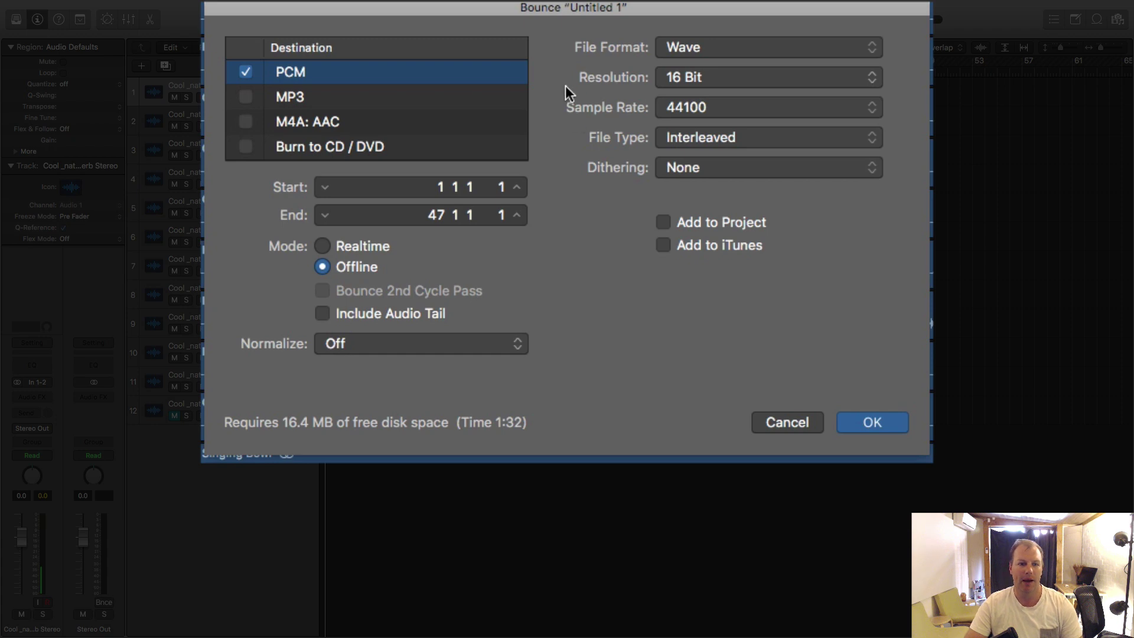
Return the PCM bounce to 24 Bit at 48000 Hz, requiring 26.8 MB for 1:32.
{"action": "left_click", "coordinate": [684, 83]}
{"action": "left_click", "coordinate": [682, 95]}
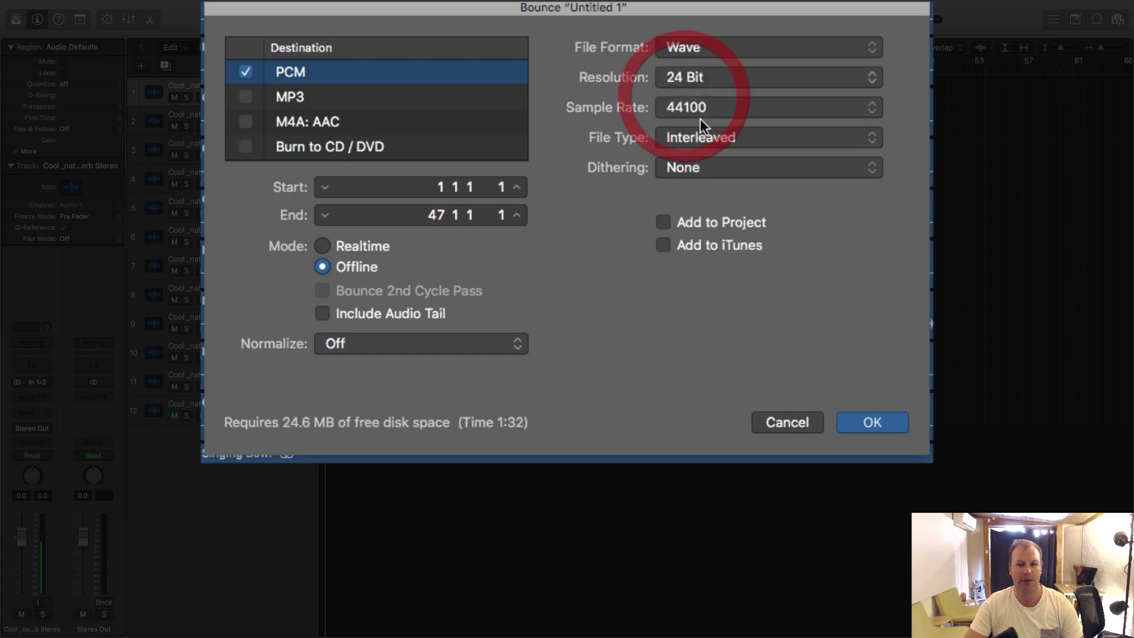
{"action": "left_click", "coordinate": [700, 109]}
{"action": "left_click", "coordinate": [709, 126]}
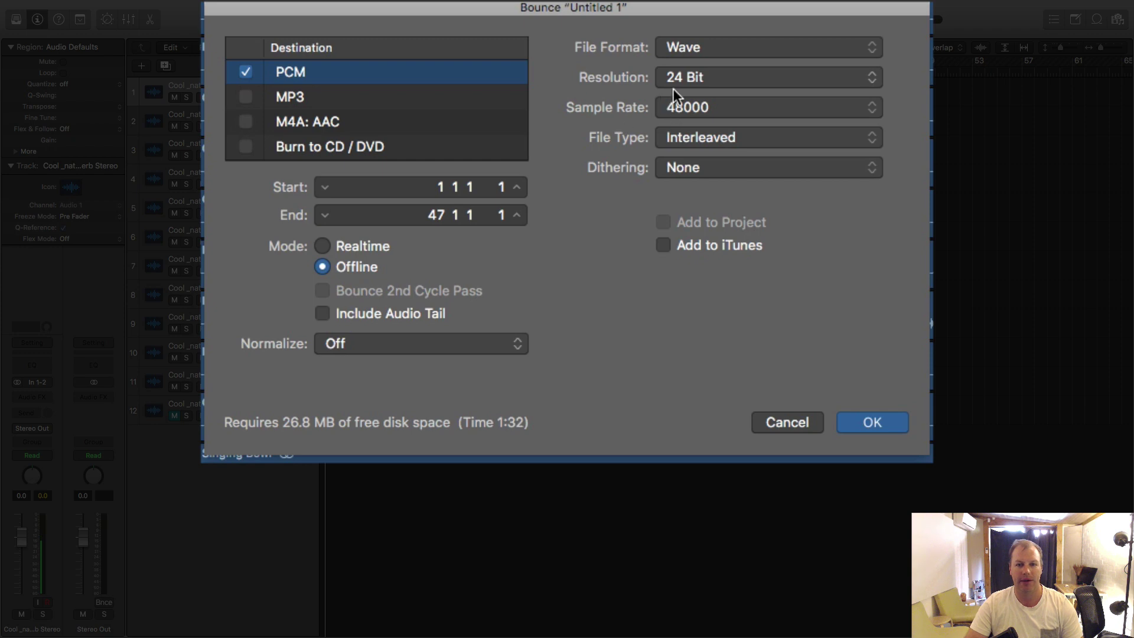
{"action": "left_click", "coordinate": [692, 112]}
{"action": "left_click", "coordinate": [704, 164]}
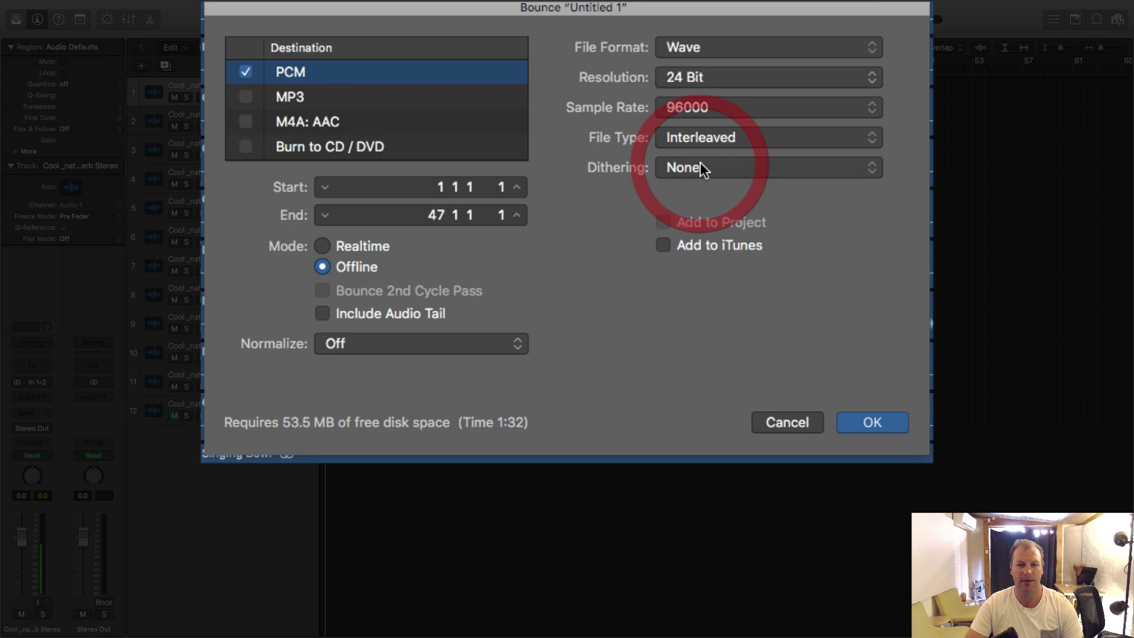
{"action": "left_click", "coordinate": [703, 112]}
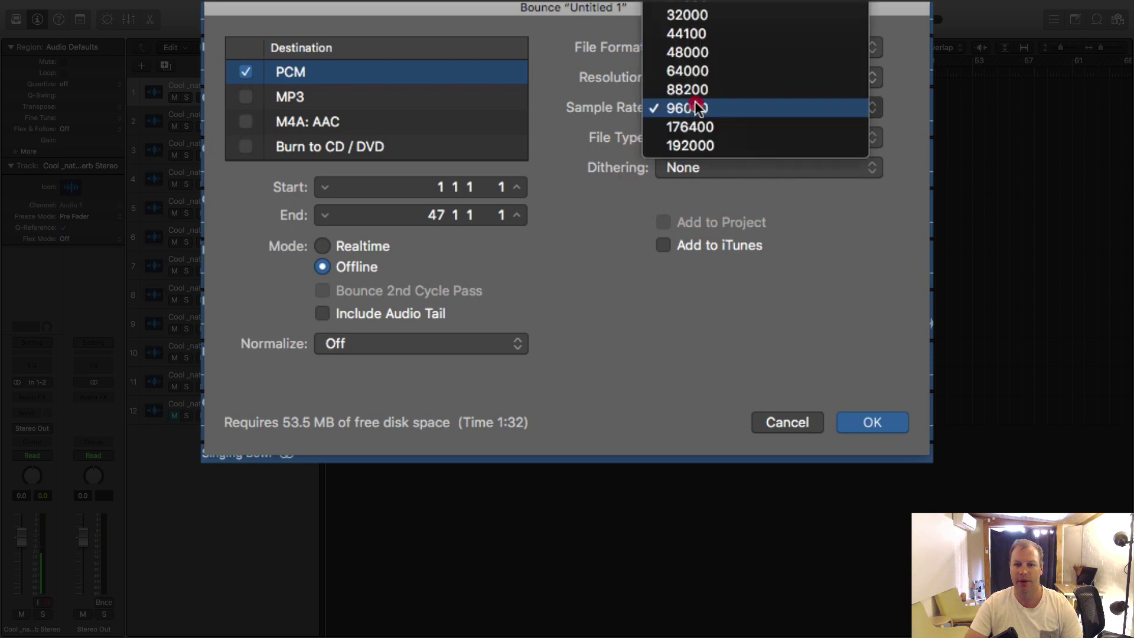
{"action": "left_click", "coordinate": [698, 52]}
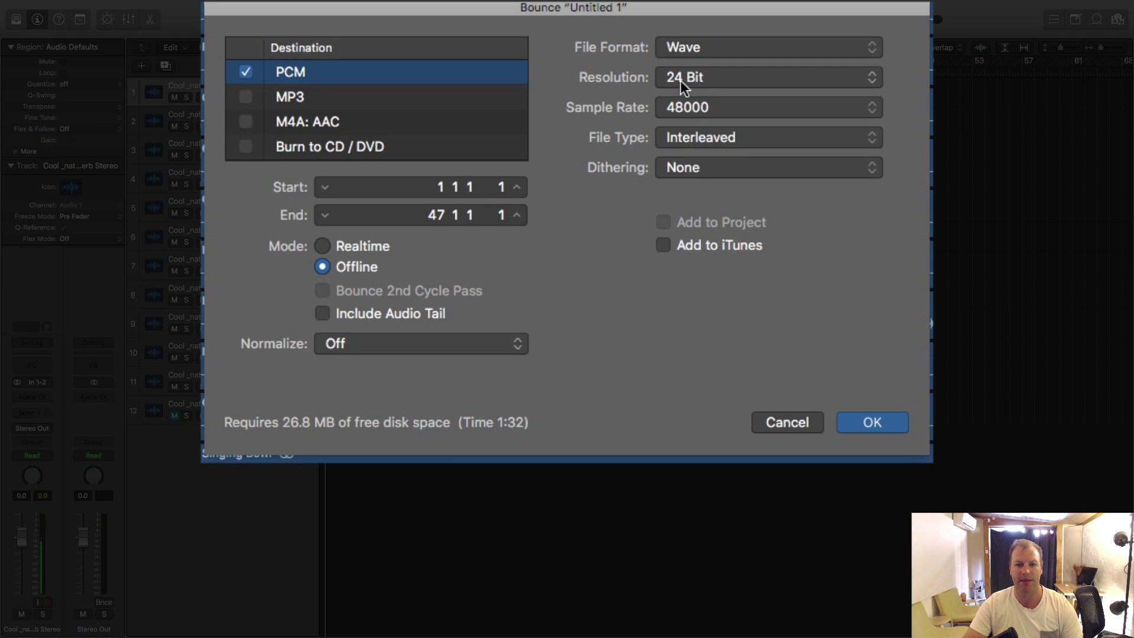
{"action": "left_click", "coordinate": [694, 107]}
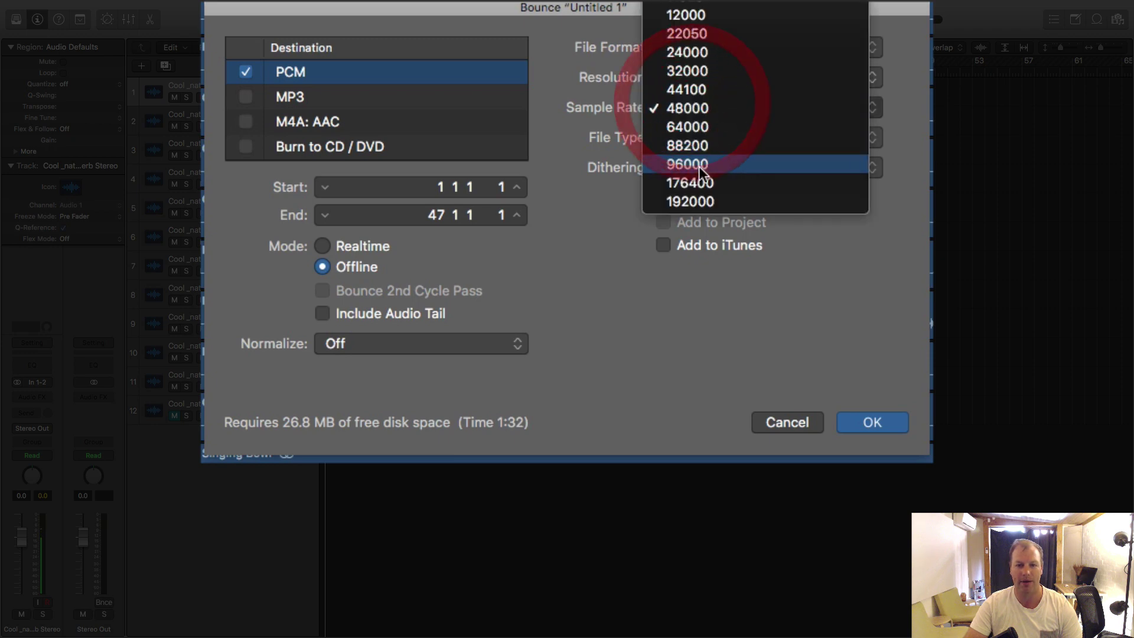
{"action": "left_click", "coordinate": [554, 91]}
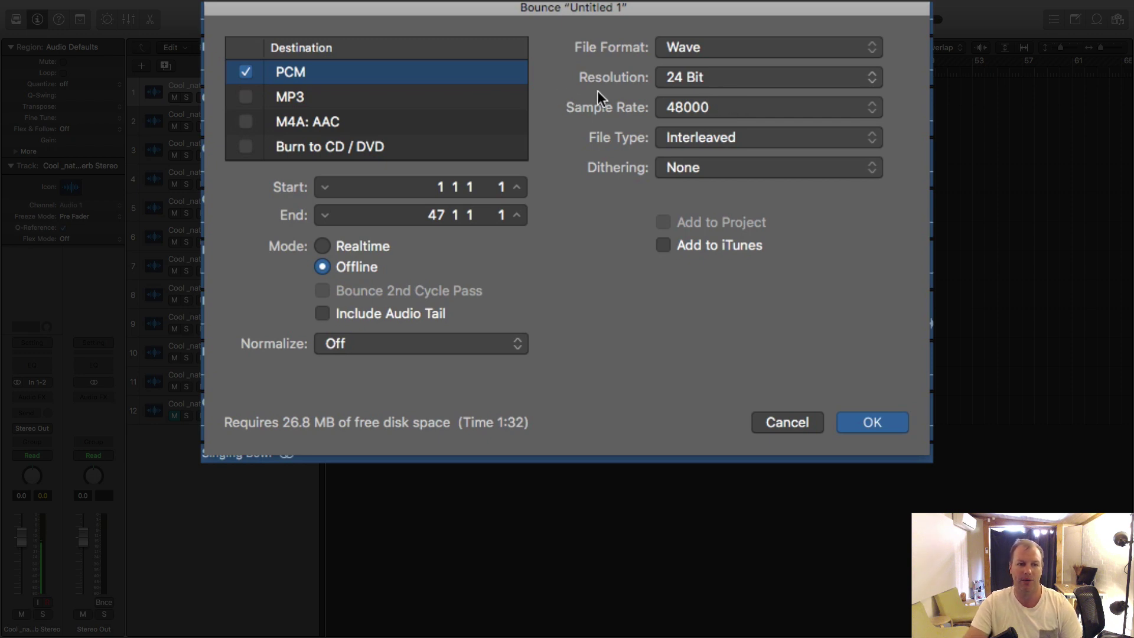
{"action": "left_click", "coordinate": [699, 76]}
{"action": "left_click", "coordinate": [700, 76]}
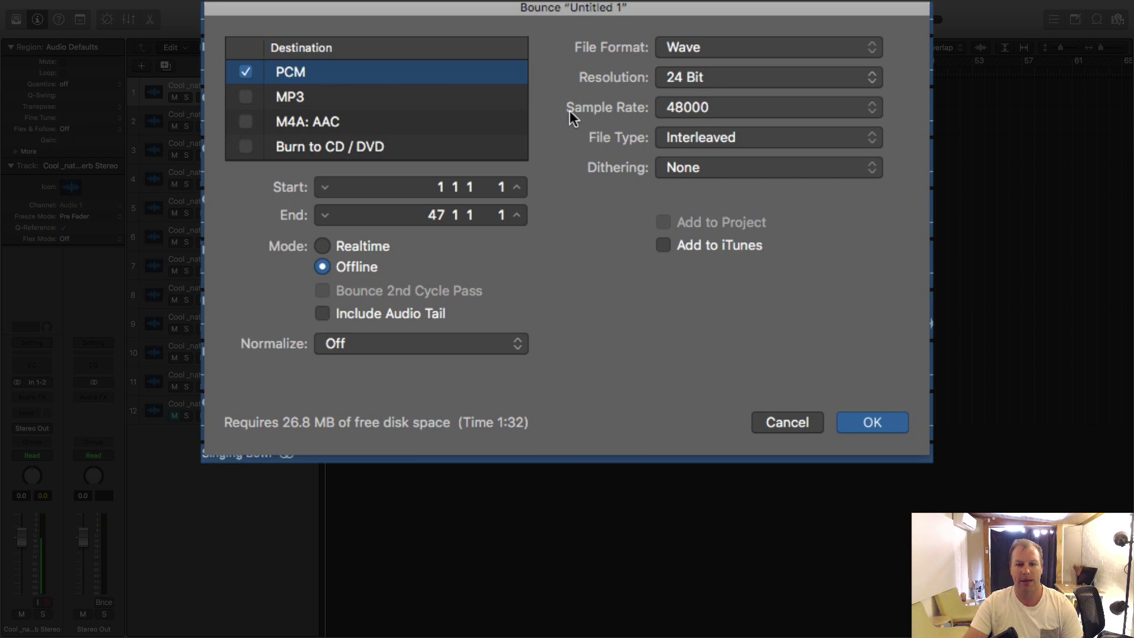
{"action": "left_click", "coordinate": [703, 137]}
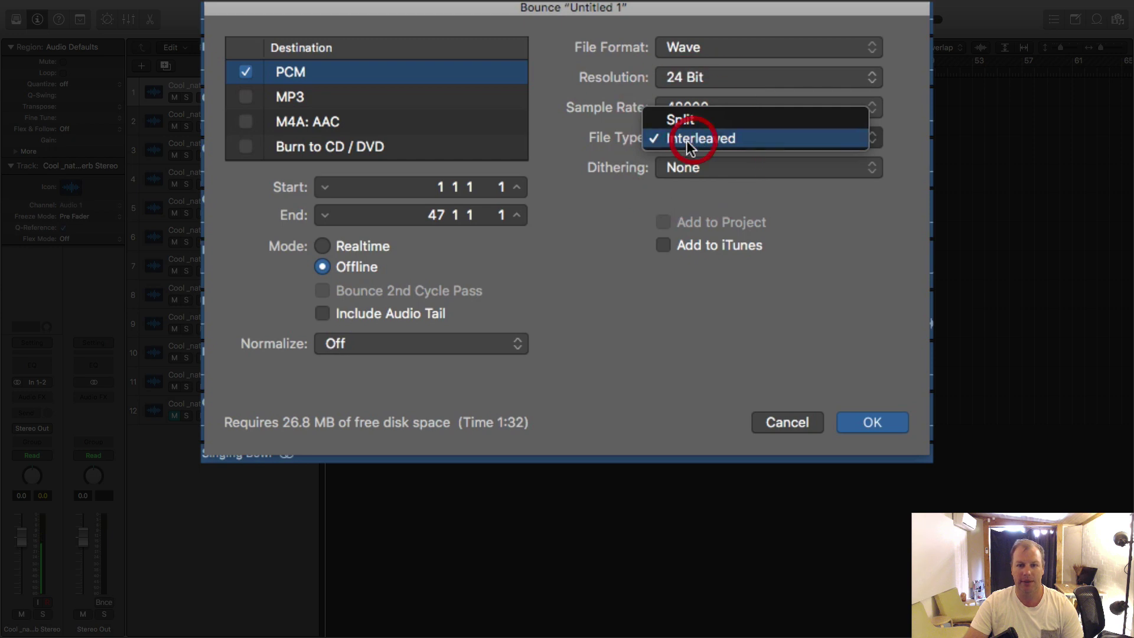
{"action": "left_click", "coordinate": [687, 140]}
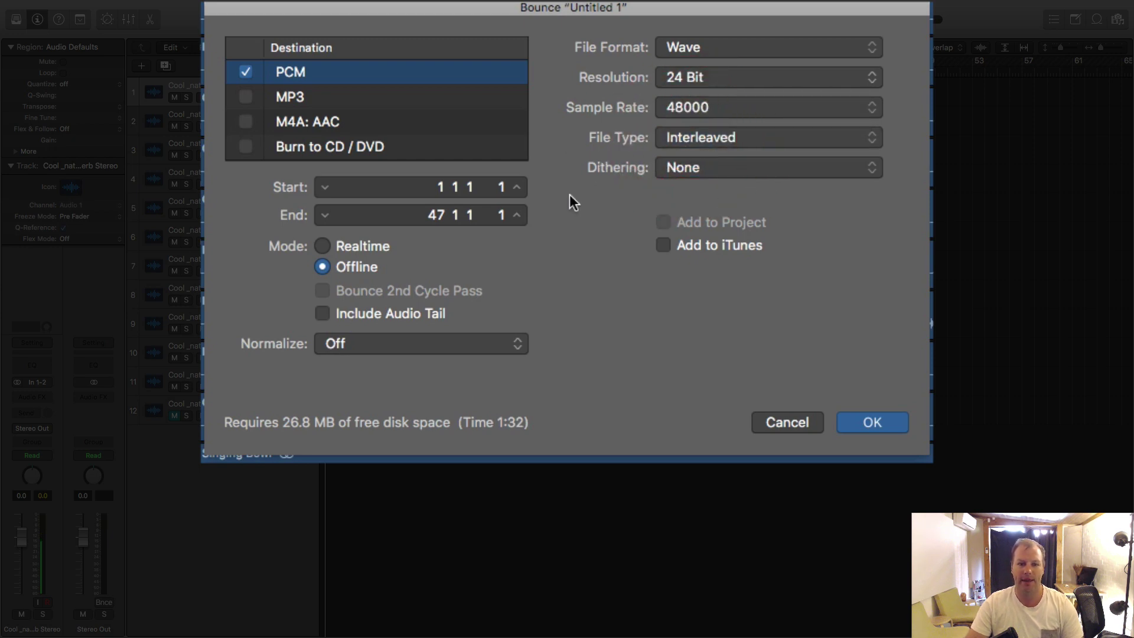
{"action": "left_click", "coordinate": [361, 343]}
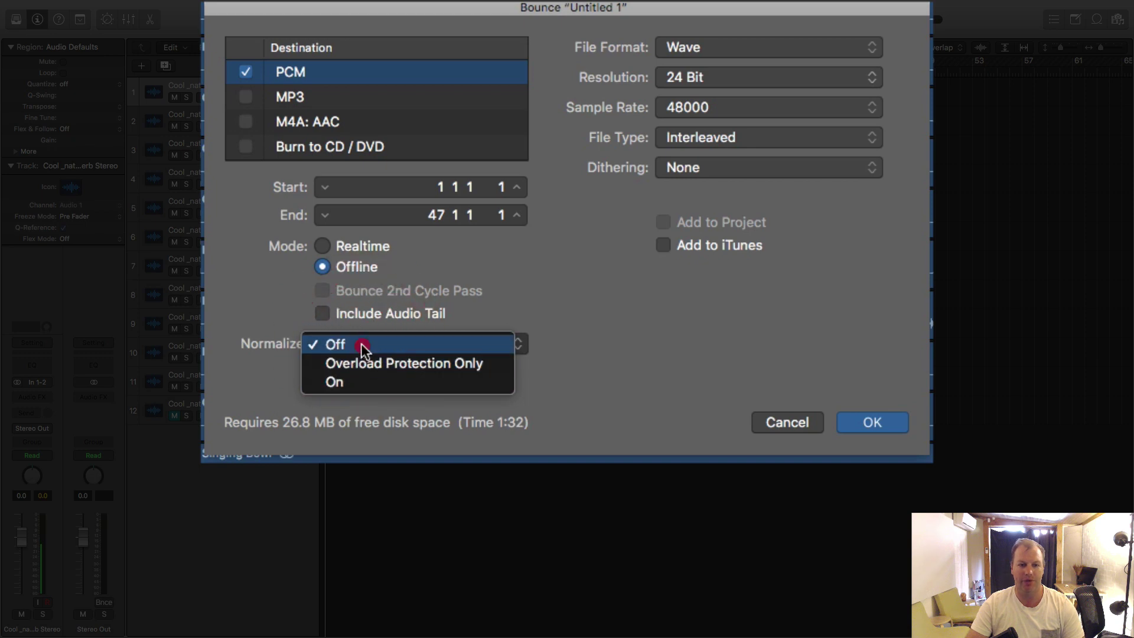
{"action": "left_click", "coordinate": [361, 343]}
{"action": "left_click", "coordinate": [360, 343]}
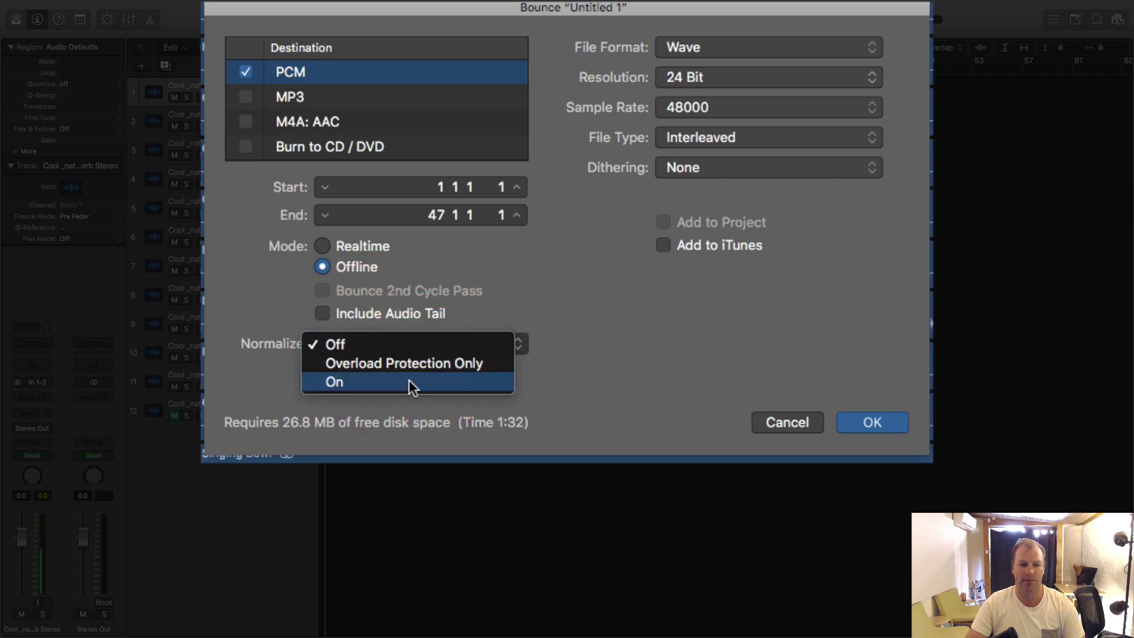
{"action": "left_click", "coordinate": [551, 293]}
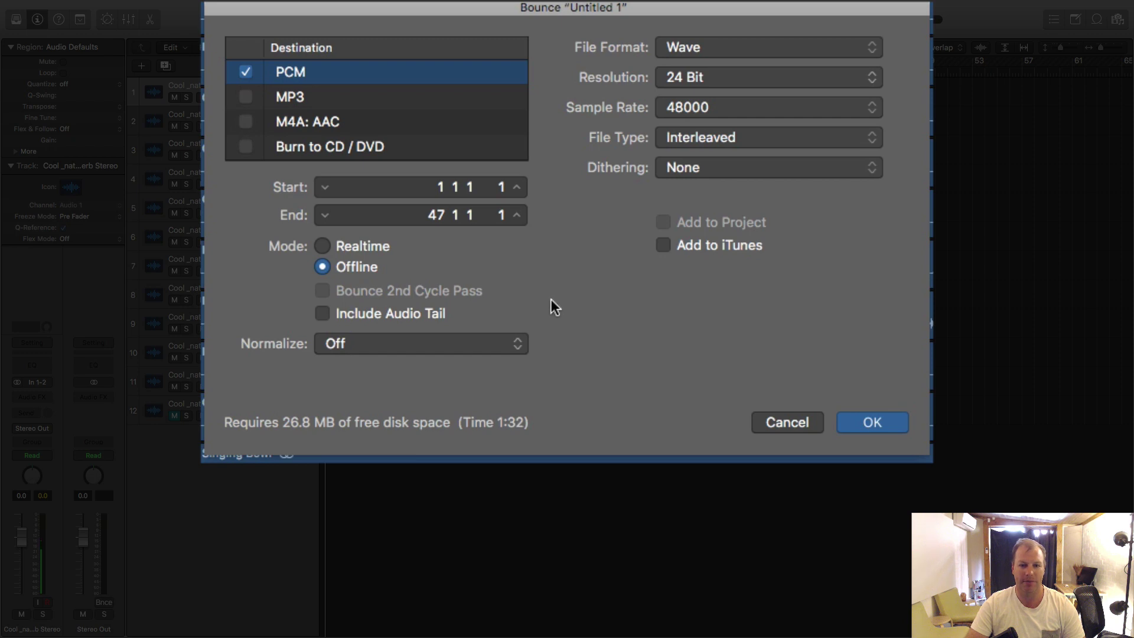
{"action": "left_click", "coordinate": [463, 346]}
{"action": "left_click", "coordinate": [443, 381]}
{"action": "left_click", "coordinate": [467, 344]}
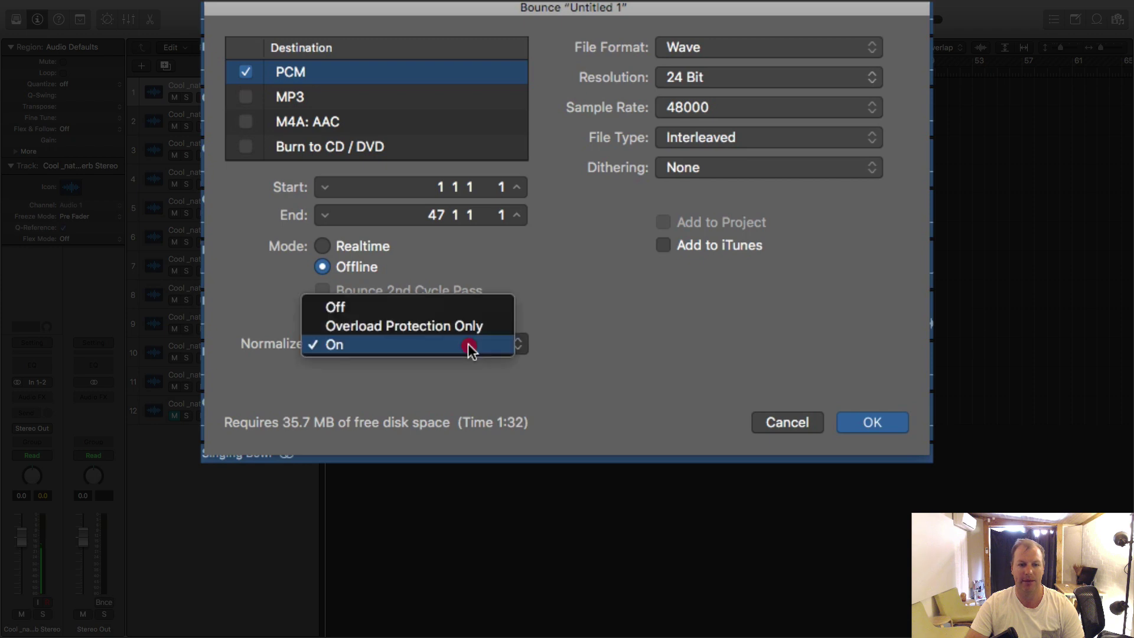
{"action": "left_click", "coordinate": [465, 310]}
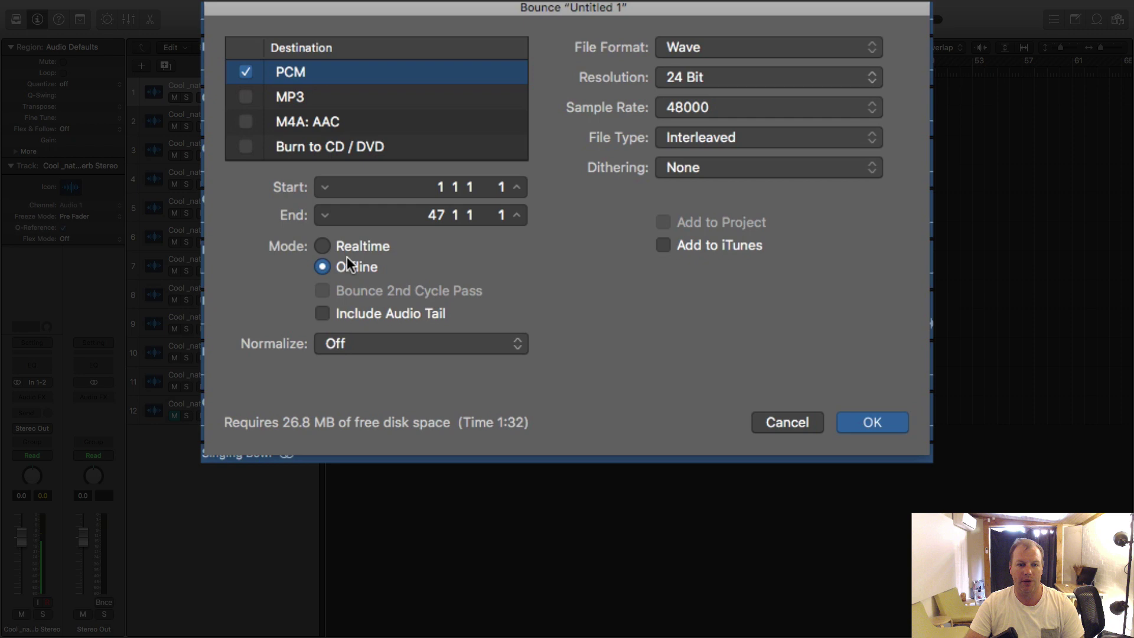
{"action": "left_click", "coordinate": [319, 250]}
{"action": "left_click", "coordinate": [315, 254]}
{"action": "left_click", "coordinate": [317, 255]}
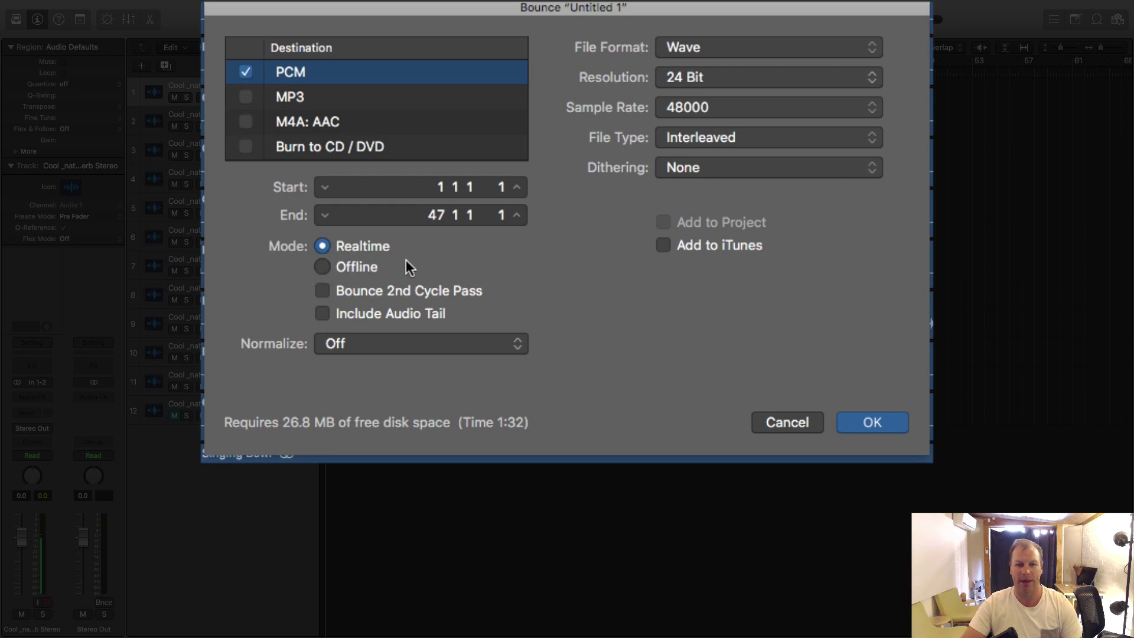
{"action": "left_click", "coordinate": [322, 267]}
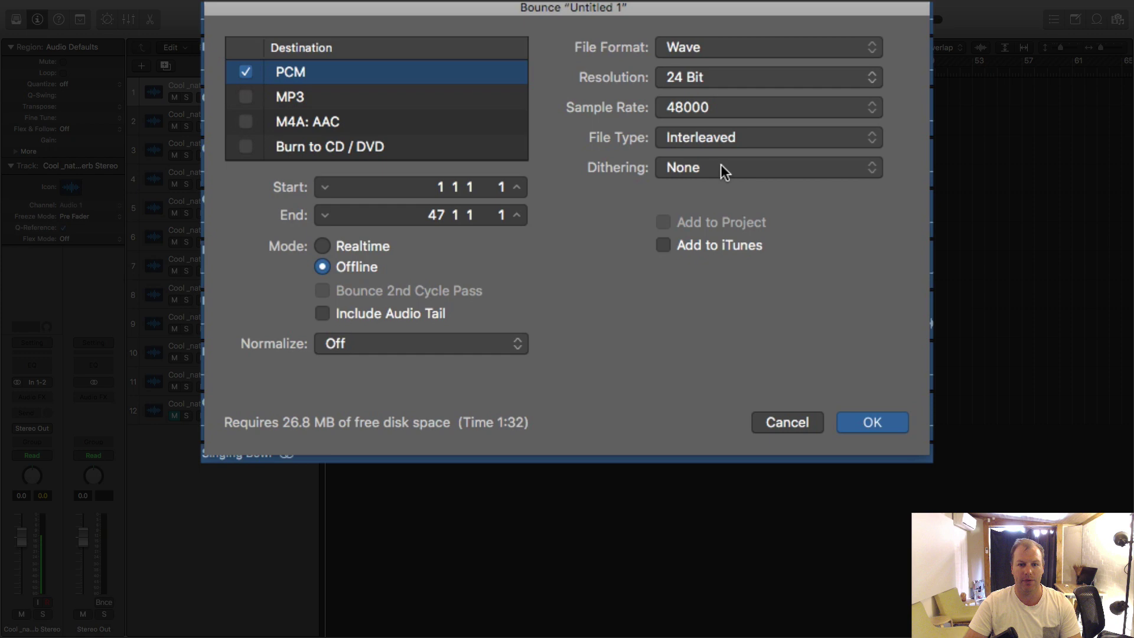
{"action": "left_click", "coordinate": [594, 168]}
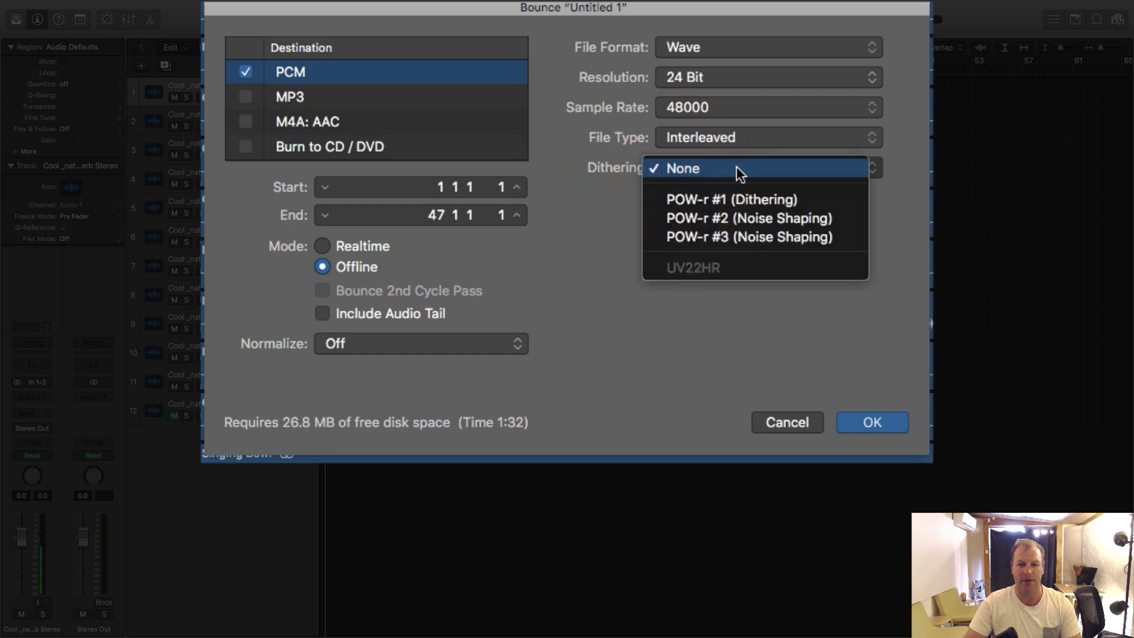
{"action": "left_click", "coordinate": [595, 183]}
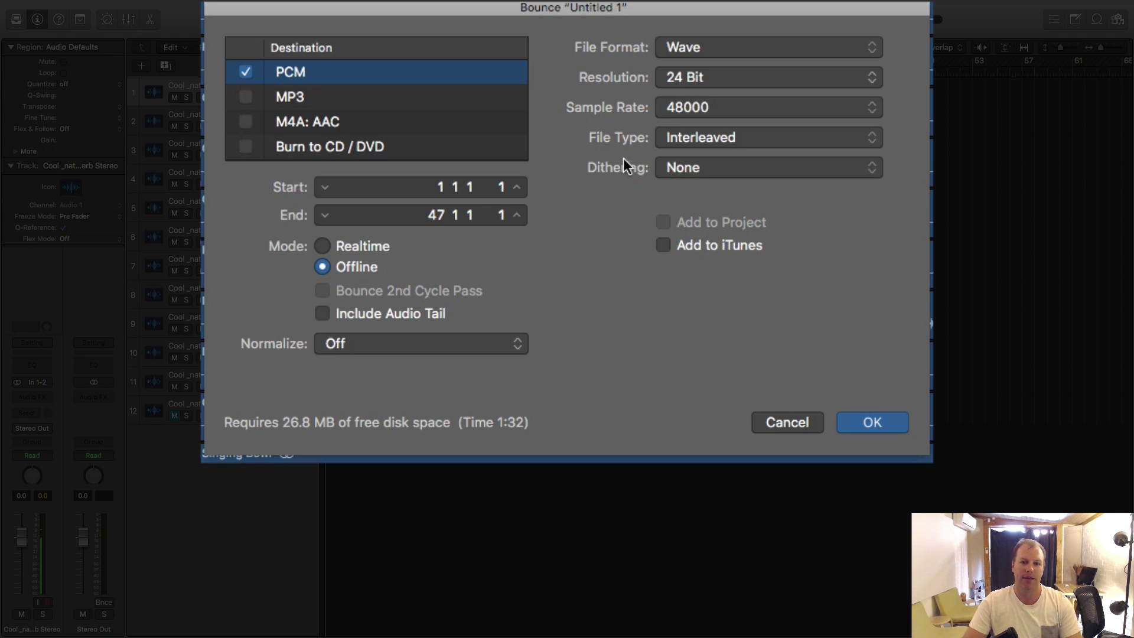
{"action": "left_click", "coordinate": [693, 170]}
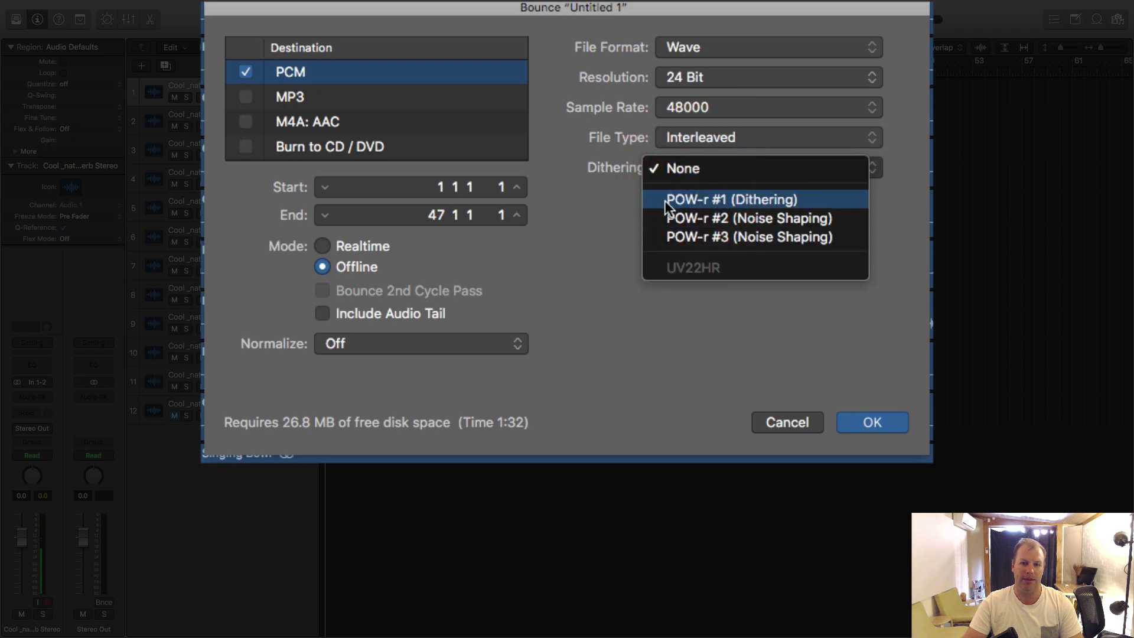
{"action": "left_click_drag", "start_coordinate": [665, 200], "coordinate": [572, 214]}
{"action": "left_click", "coordinate": [690, 167]}
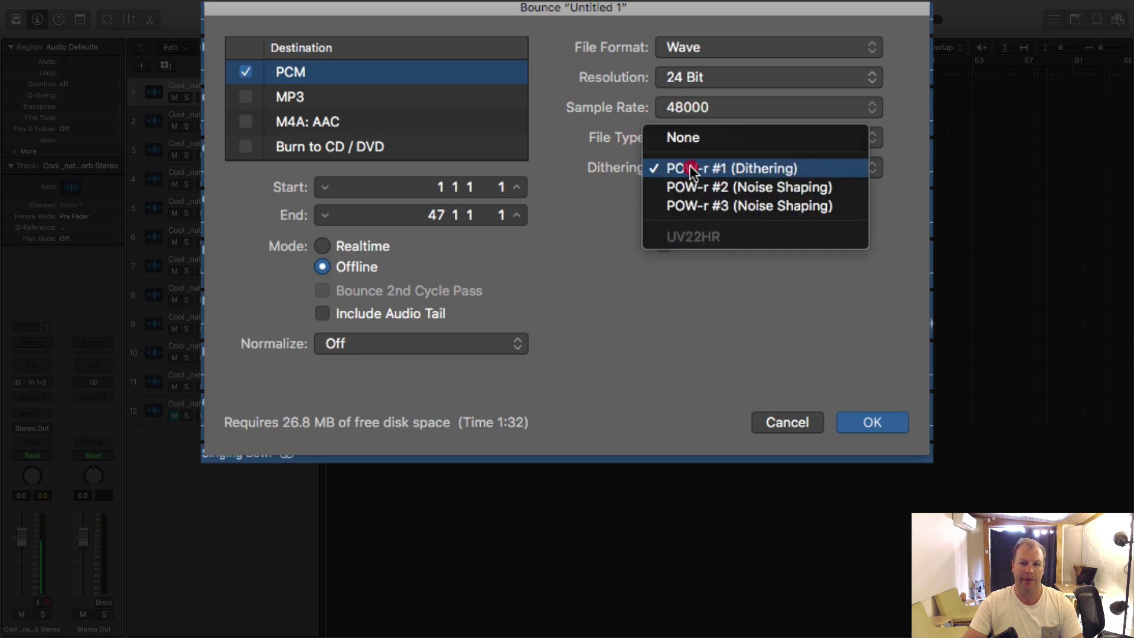
{"action": "left_click", "coordinate": [701, 145]}
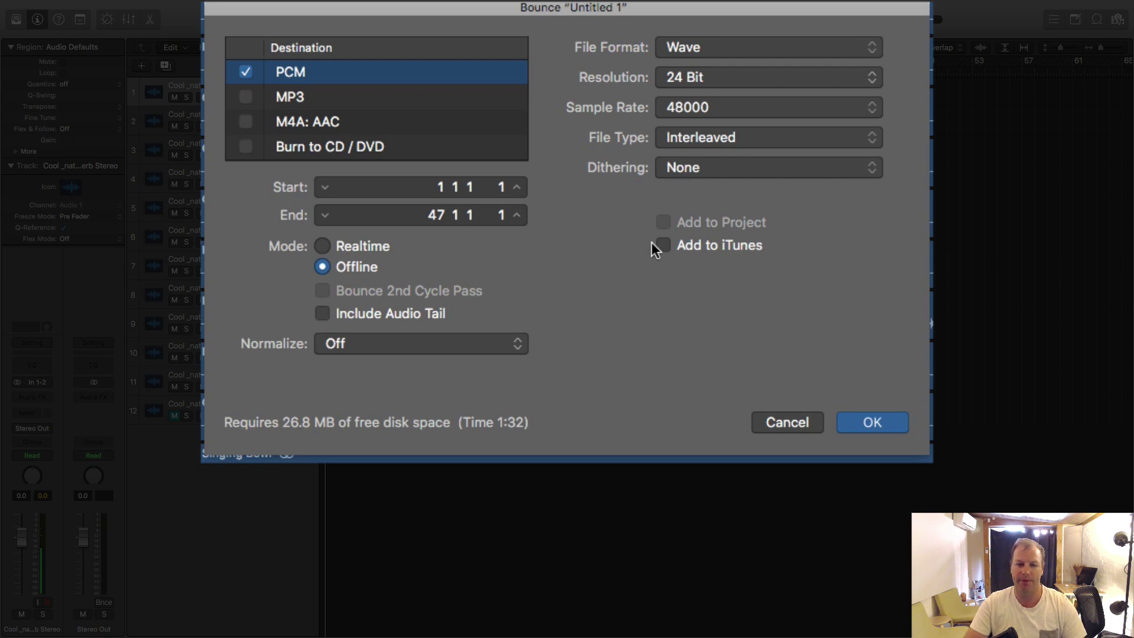
Add MP3 as a second bounce format with a 128 kbps stereo bit rate.
{"action": "left_click", "coordinate": [246, 97]}
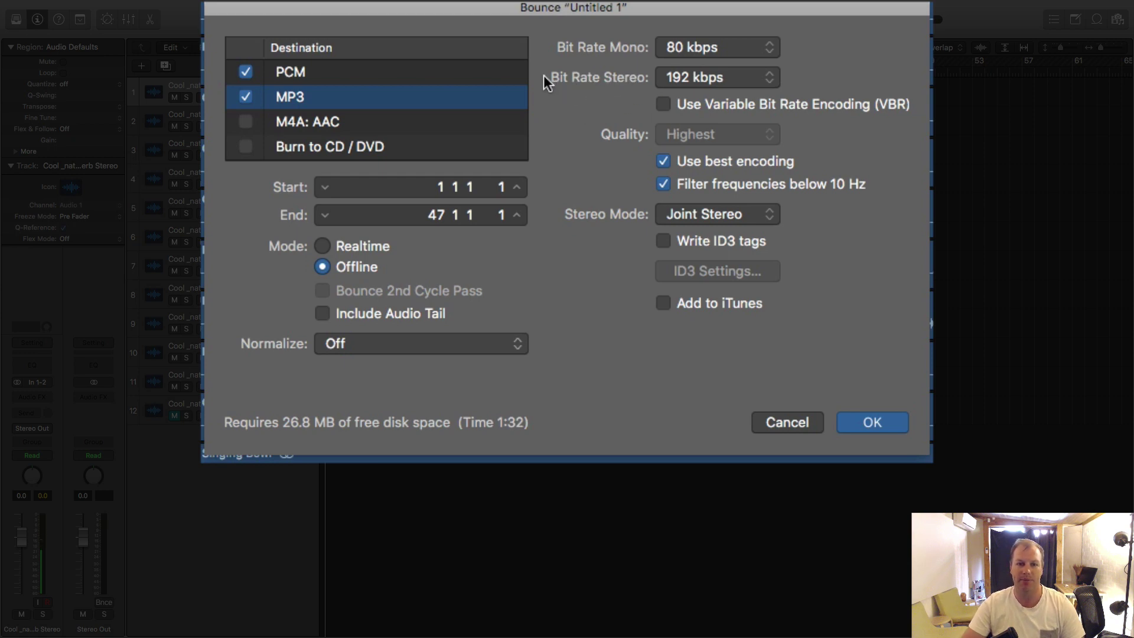
{"action": "left_click", "coordinate": [709, 77]}
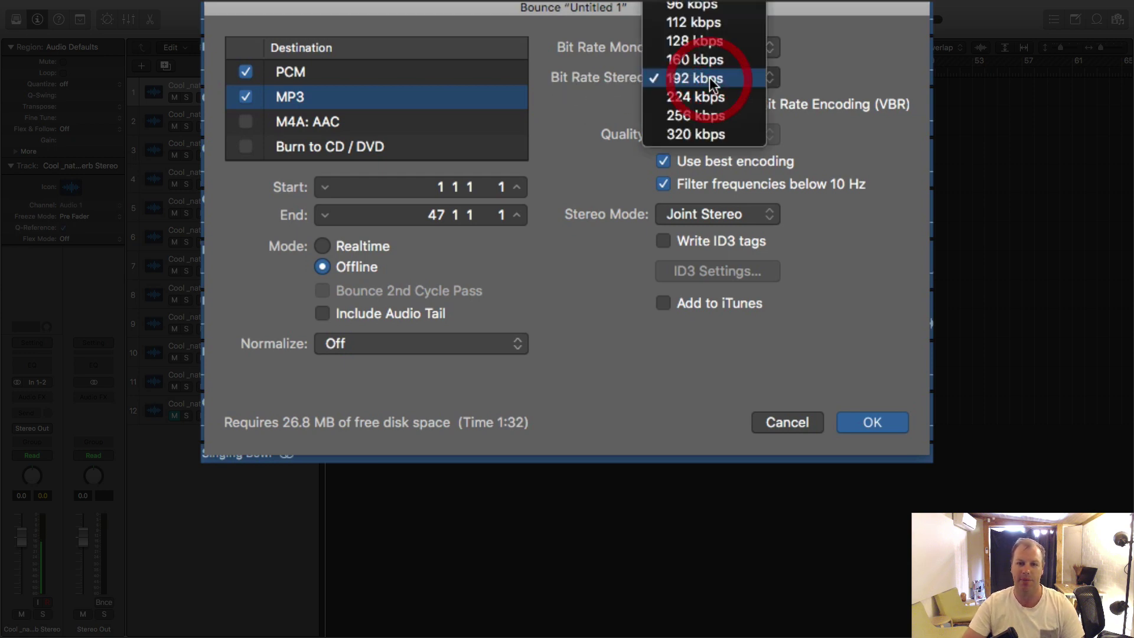
{"action": "left_click", "coordinate": [702, 139]}
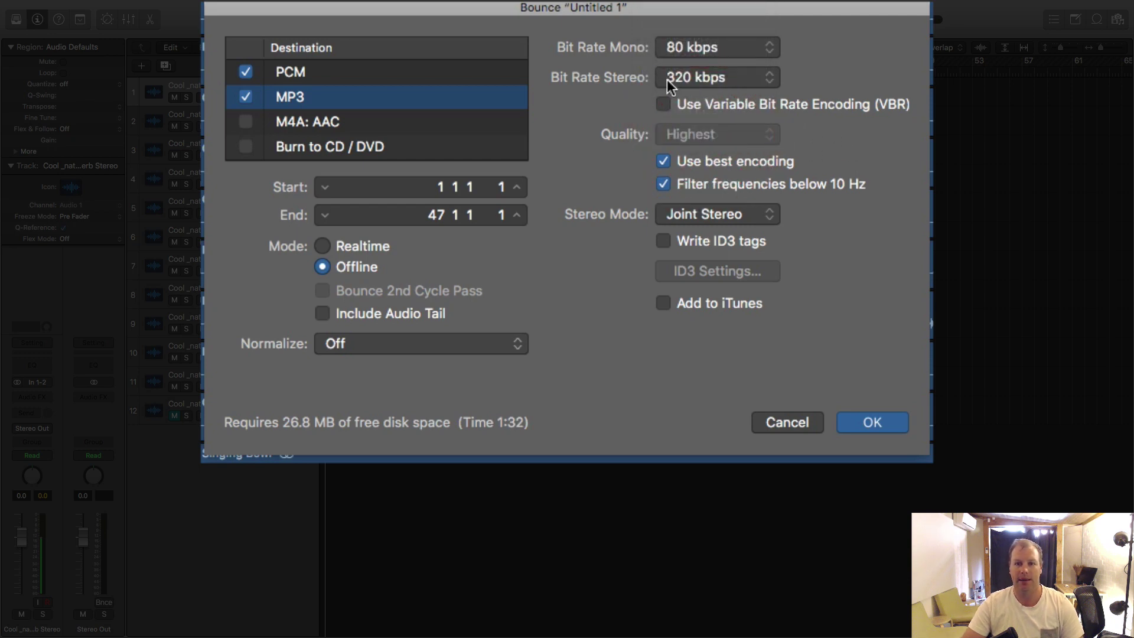
{"action": "left_click", "coordinate": [728, 76]}
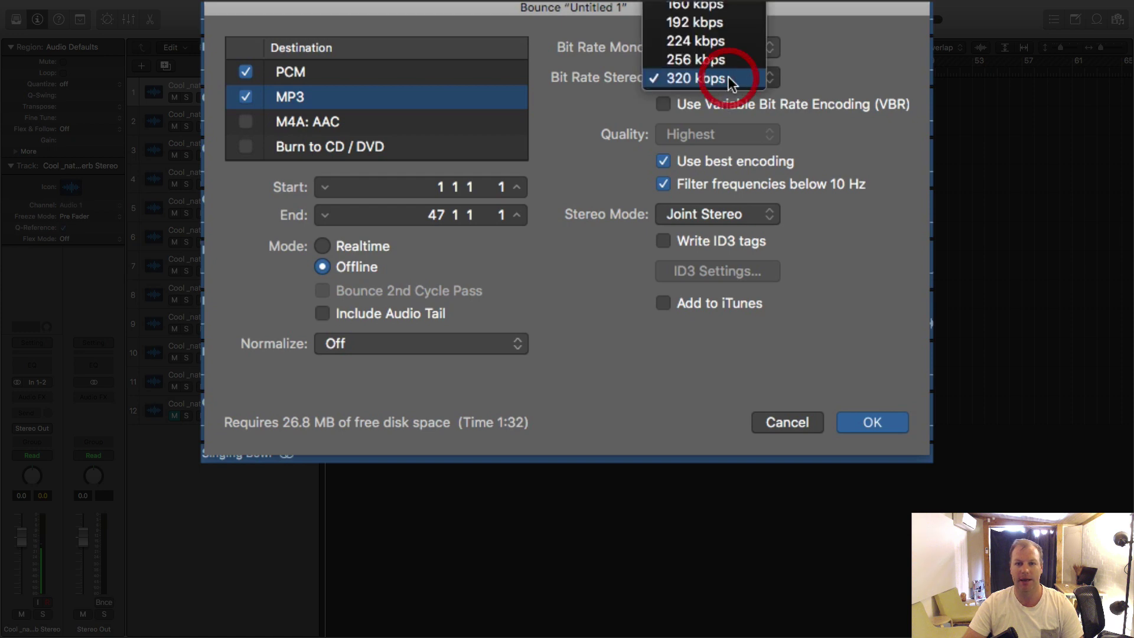
{"action": "left_click", "coordinate": [694, 3]}
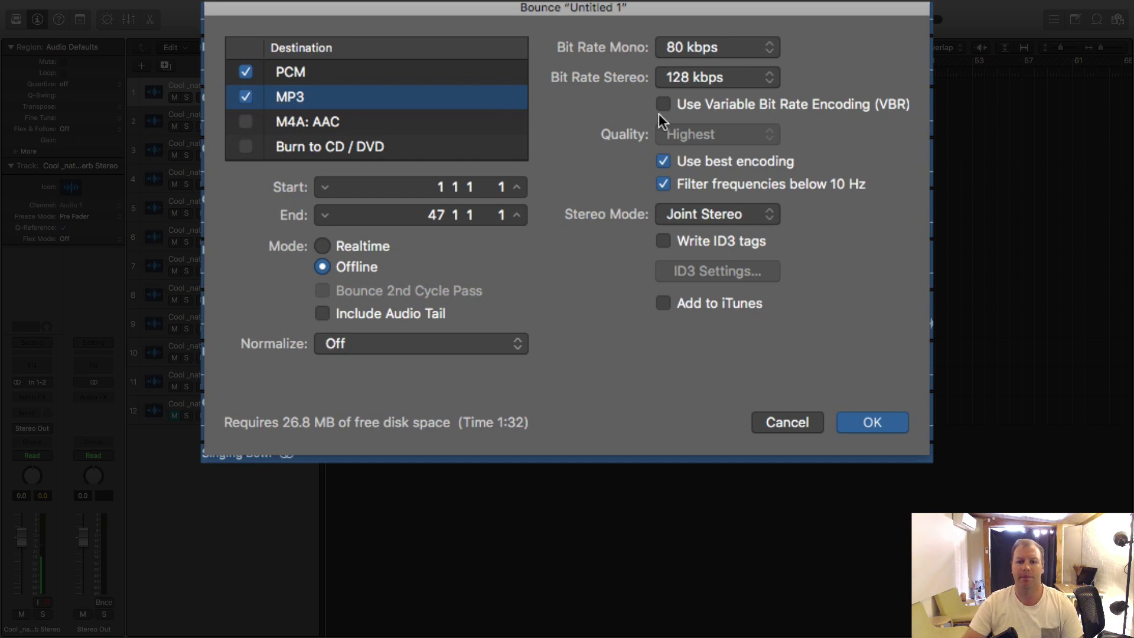
Change the MP3 stereo bit rate from 128 kbps to 320 kbps.
{"action": "left_click", "coordinate": [736, 77]}
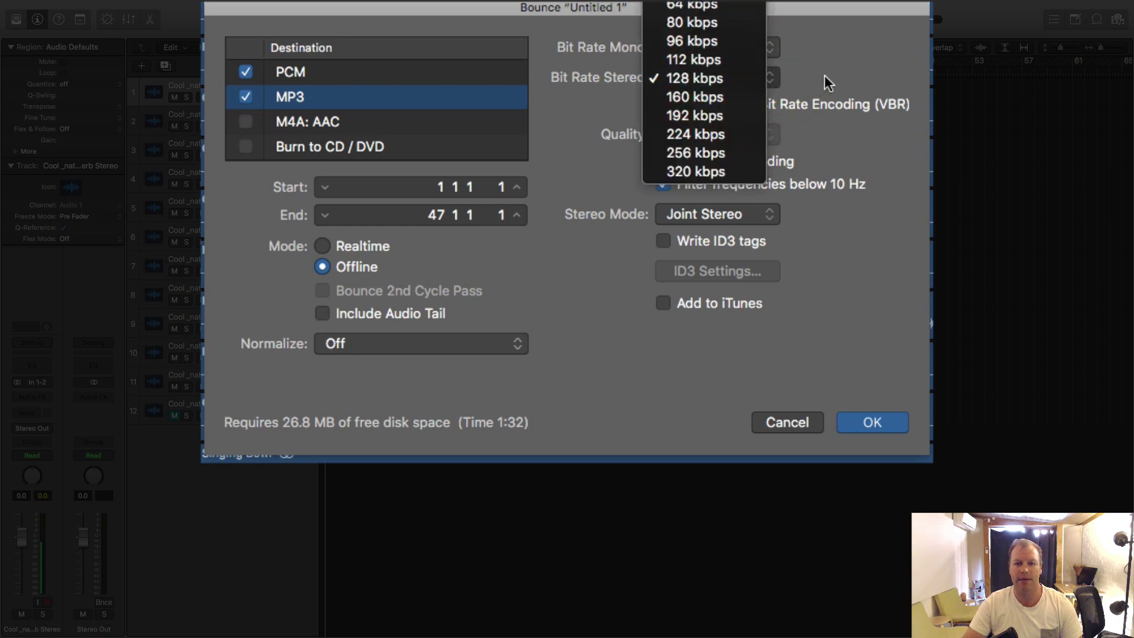
{"action": "left_click", "coordinate": [682, 79]}
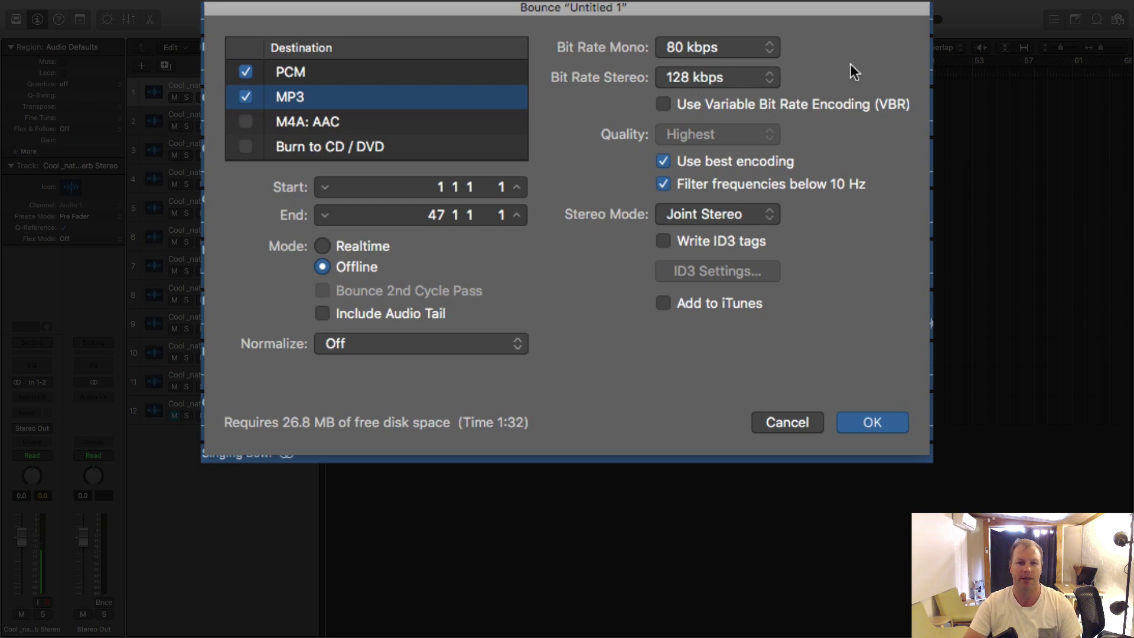
{"action": "left_click", "coordinate": [692, 79]}
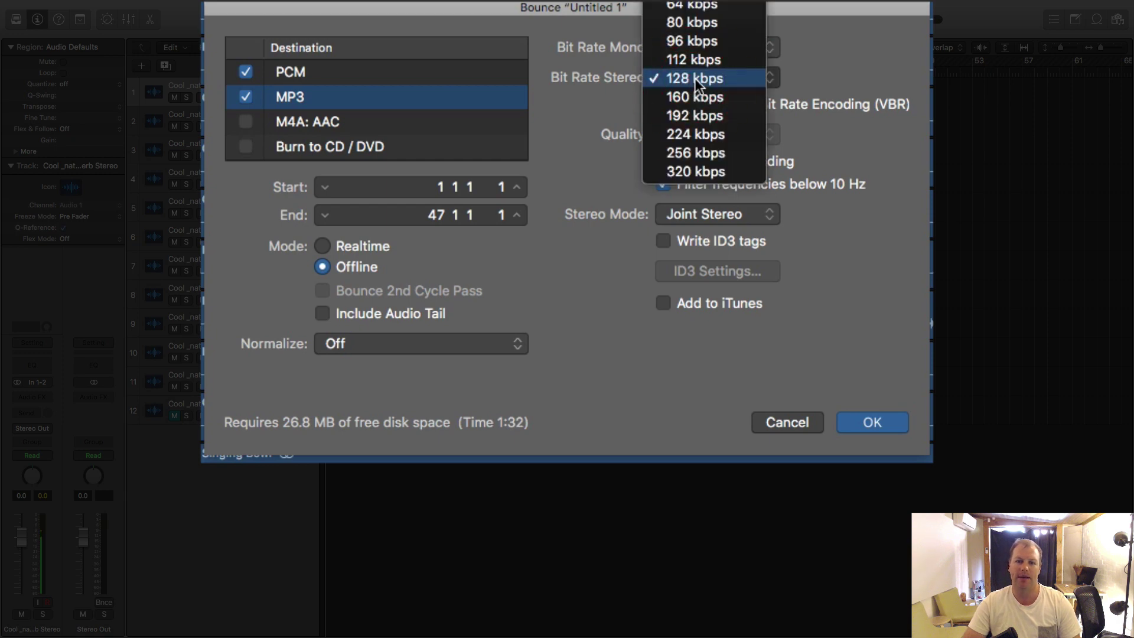
{"action": "left_click", "coordinate": [803, 77]}
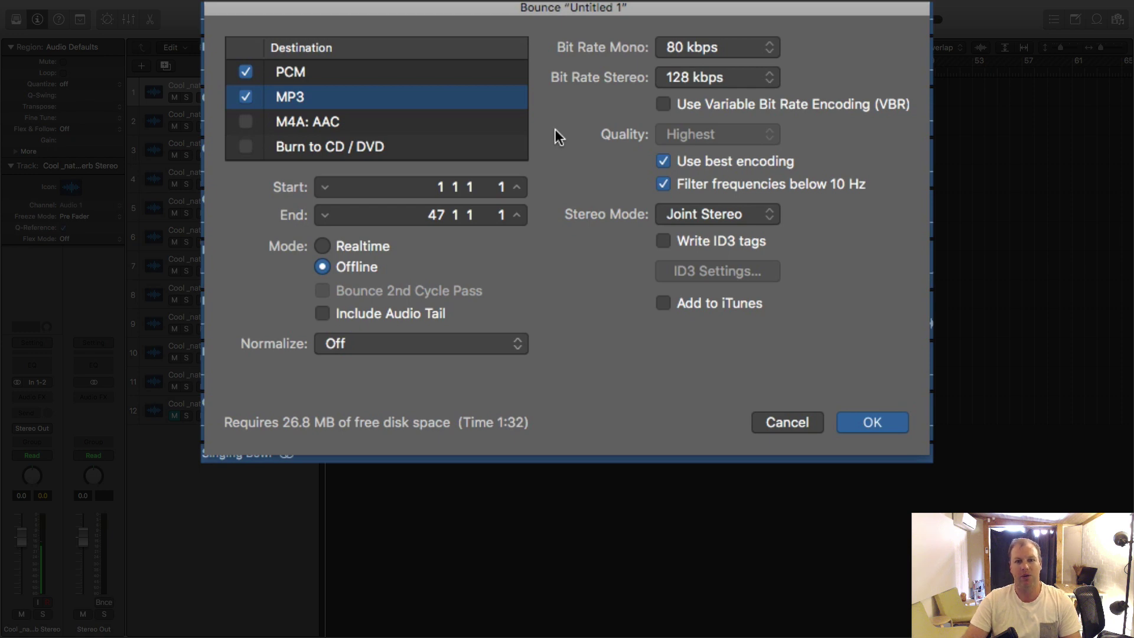
{"action": "left_click", "coordinate": [725, 76]}
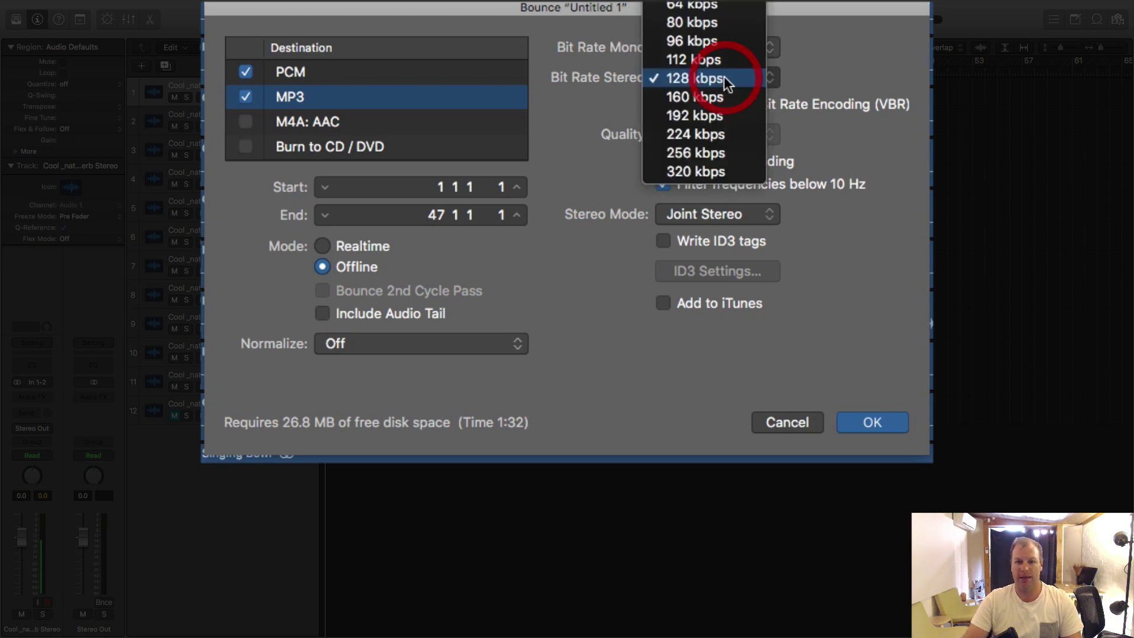
{"action": "left_click", "coordinate": [707, 173]}
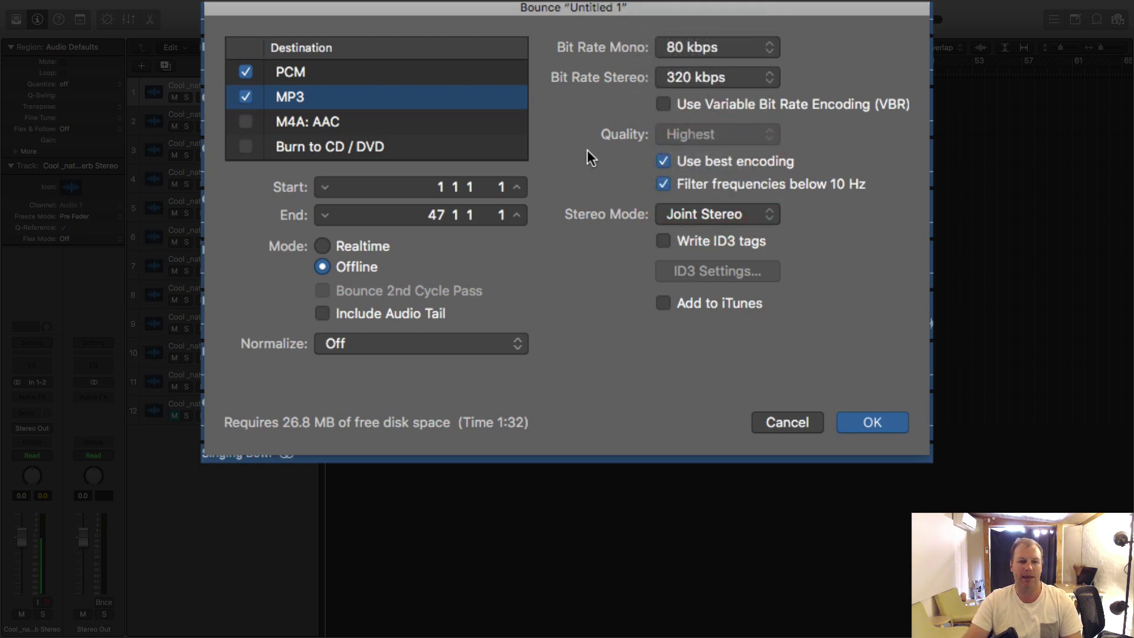
Review the PCM settings, then the MP3 settings at 320 kbps stereo.
{"action": "left_click", "coordinate": [396, 73]}
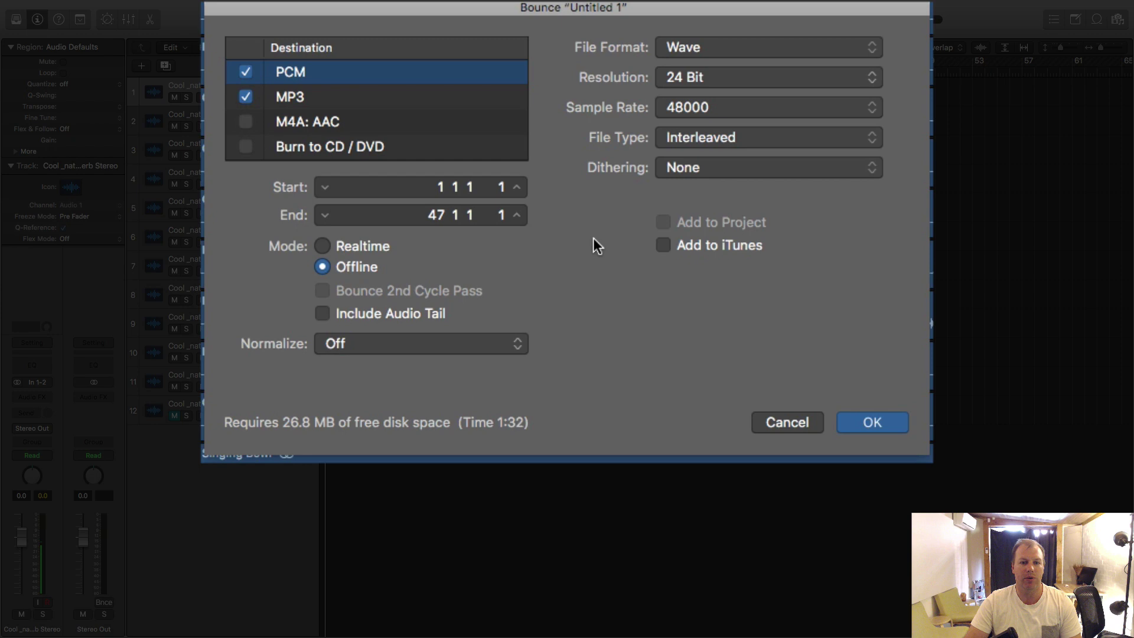
{"action": "left_click", "coordinate": [371, 97]}
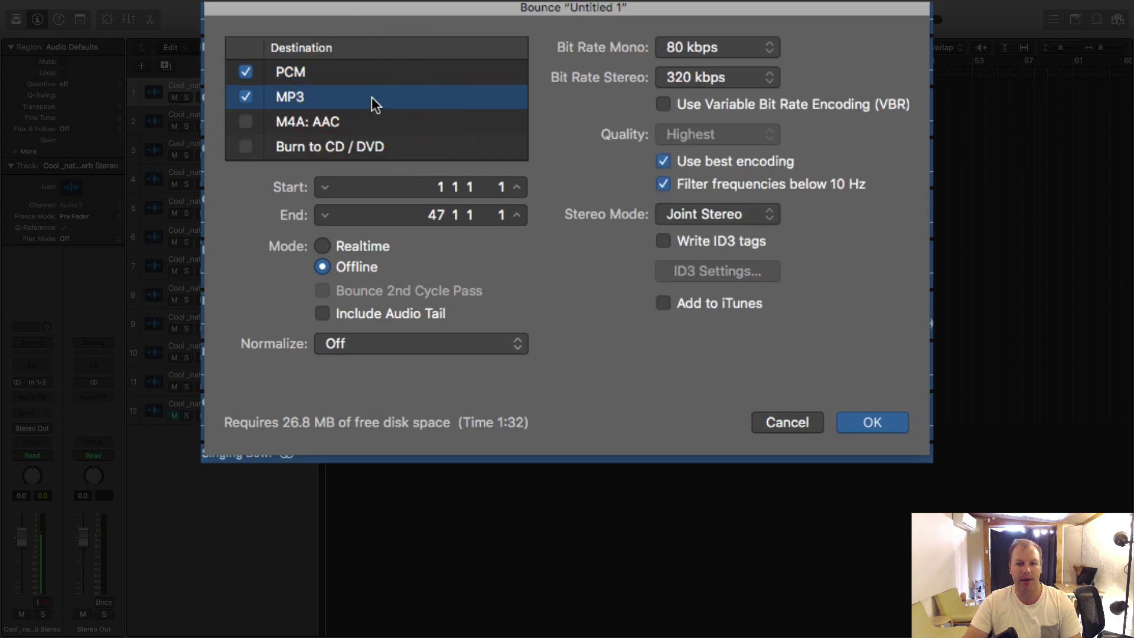
Enable Write ID3 tags and browse the frames in the ID3 settings.
{"action": "left_click", "coordinate": [663, 242]}
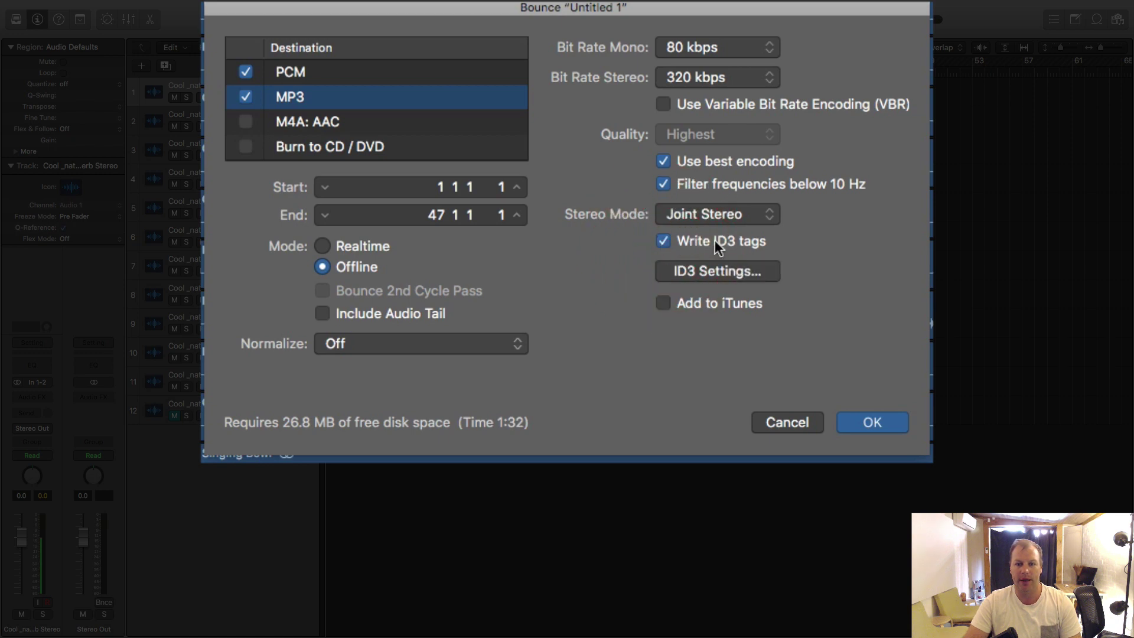
{"action": "left_click", "coordinate": [717, 273]}
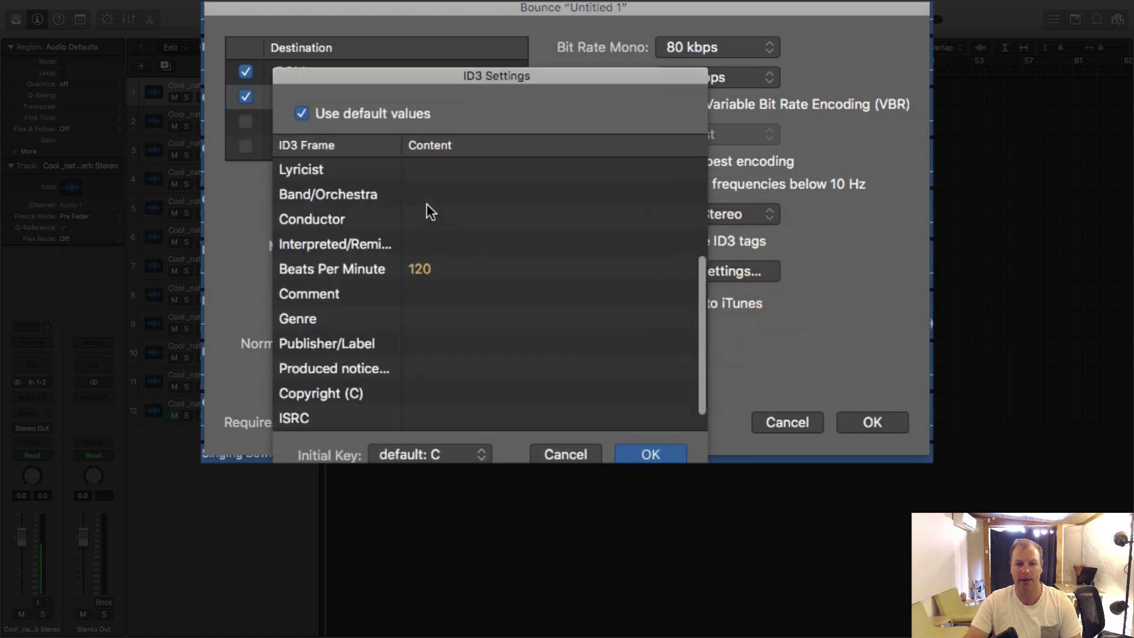
{"action": "left_click", "coordinate": [455, 172]}
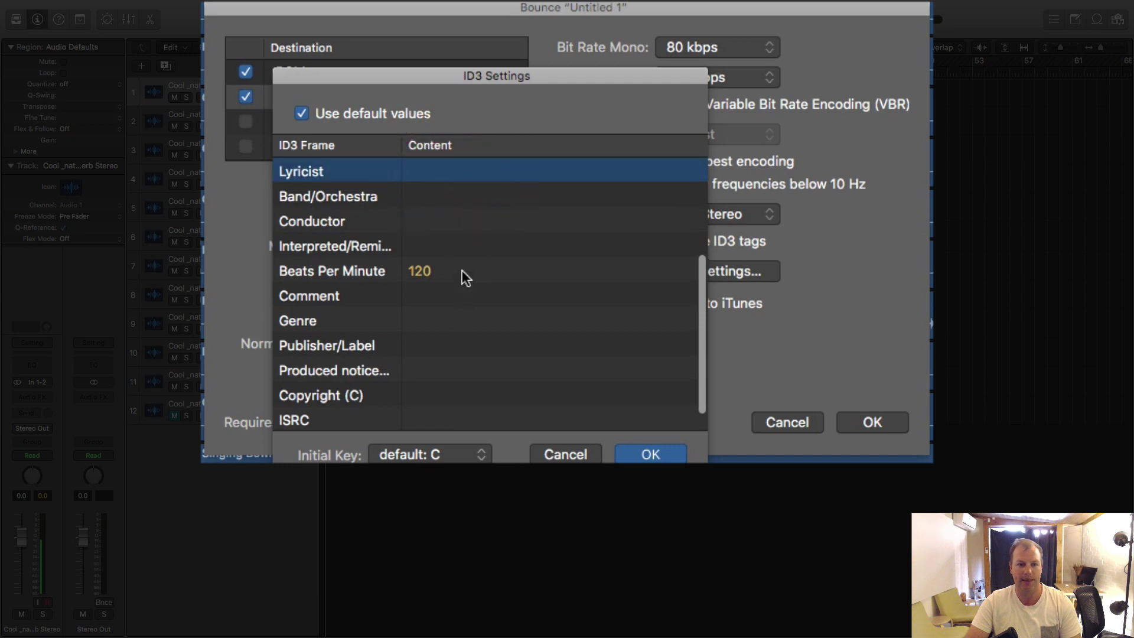
{"action": "scroll", "coordinate": [462, 271], "scroll_direction": "down", "scroll_amount": 1}
{"action": "scroll", "coordinate": [473, 269], "scroll_direction": "down", "scroll_amount": 2}
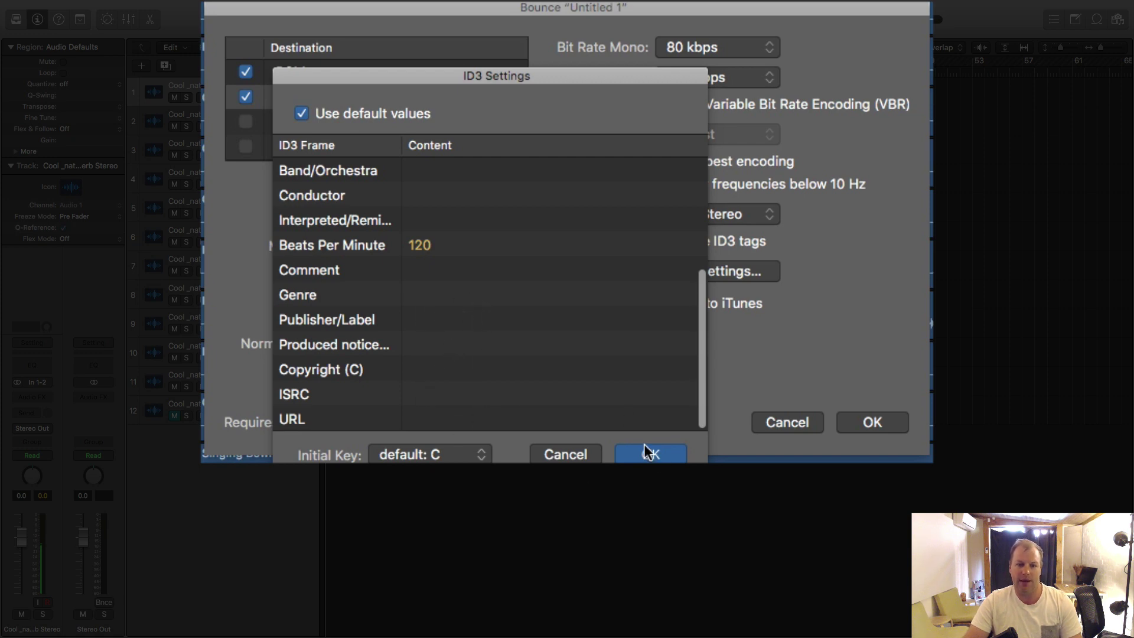
{"action": "scroll", "coordinate": [425, 207], "scroll_direction": "up", "scroll_amount": 5}
{"action": "scroll", "coordinate": [460, 232], "scroll_direction": "down", "scroll_amount": 2}
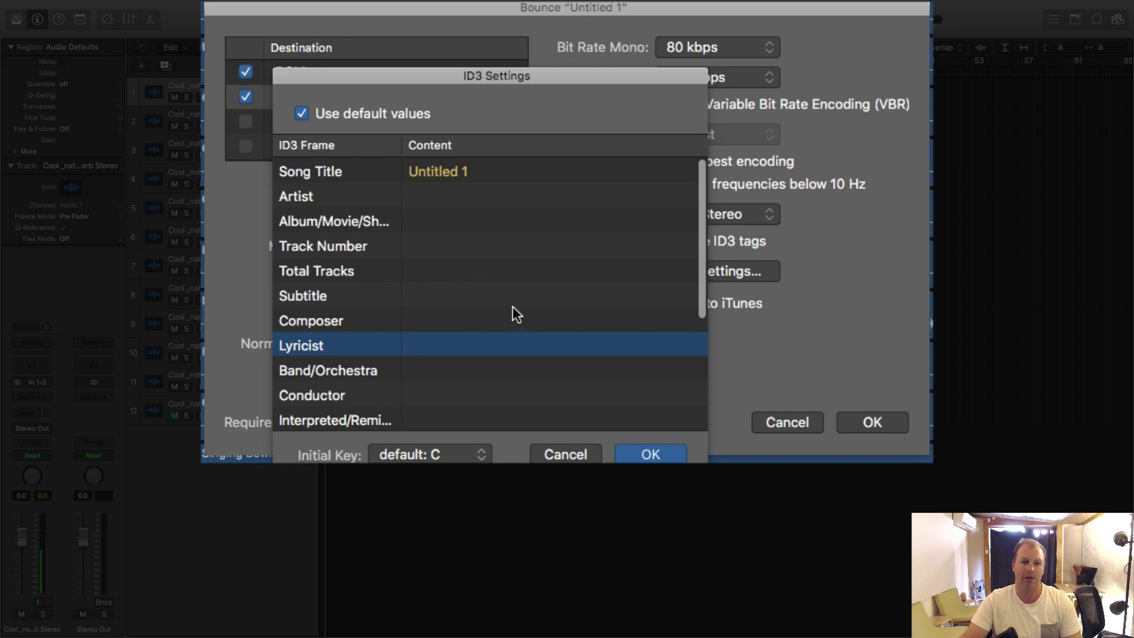
Leave the Song Title tag as 'Untitled 1' and confirm the ID3 settings.
{"action": "left_click", "coordinate": [339, 170]}
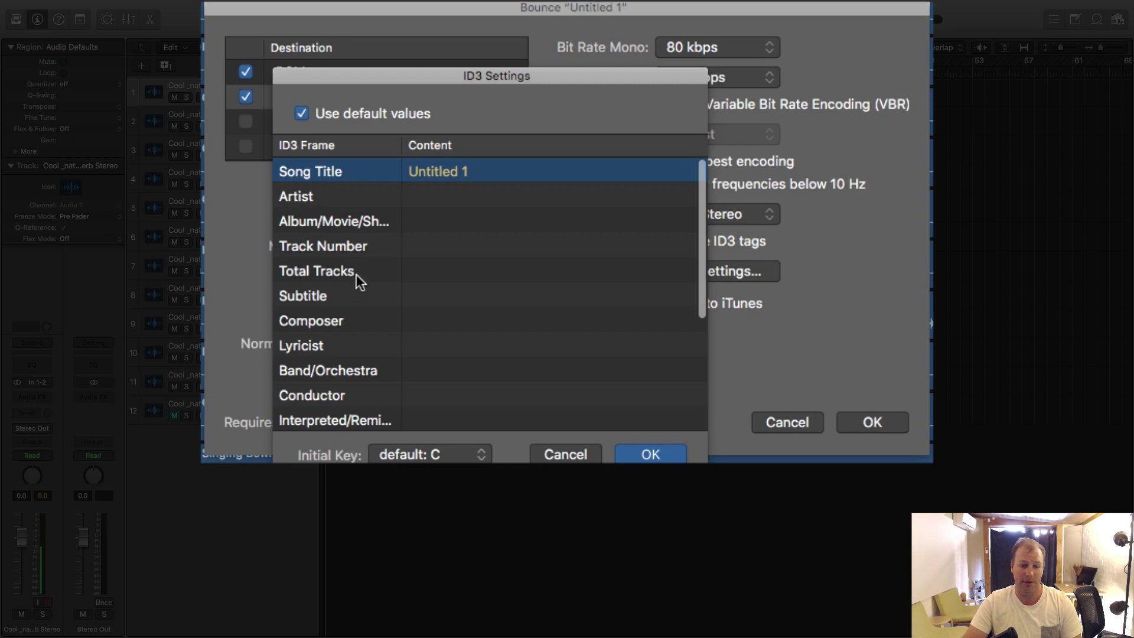
{"action": "scroll", "coordinate": [356, 274], "scroll_direction": "down", "scroll_amount": 5}
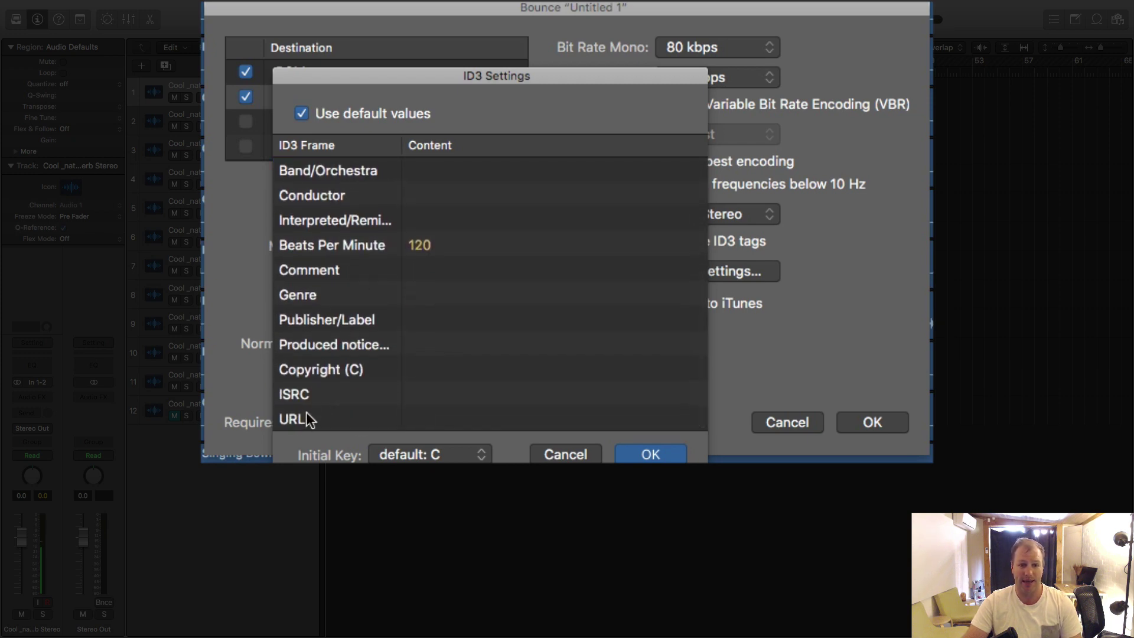
{"action": "scroll", "coordinate": [360, 253], "scroll_direction": "up", "scroll_amount": 5}
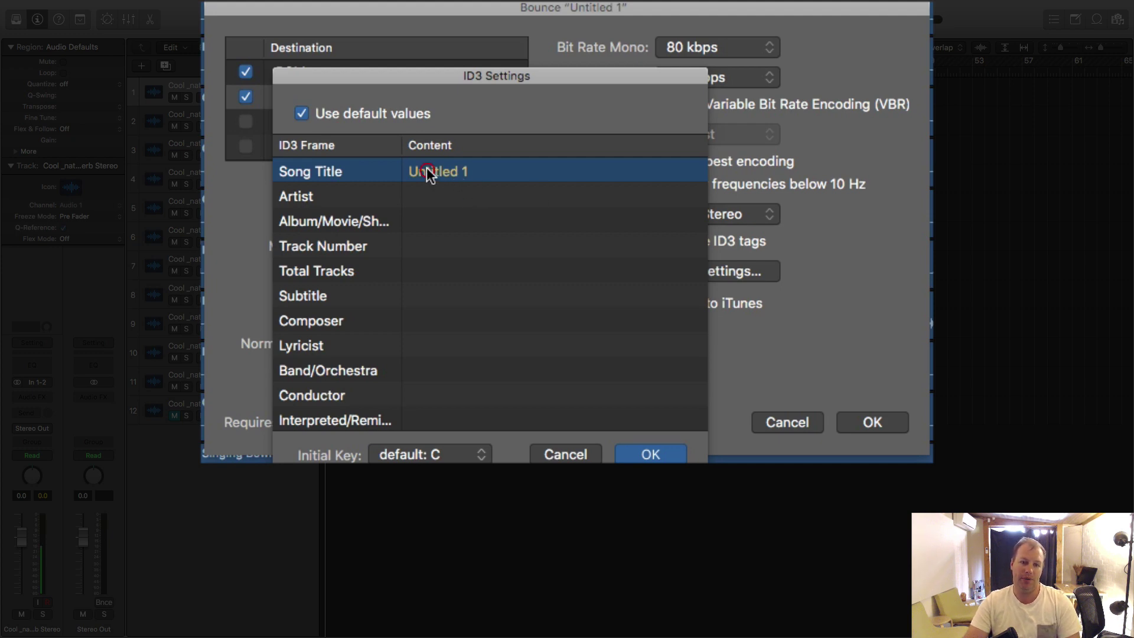
{"action": "left_click", "coordinate": [431, 170]}
{"action": "left_click", "coordinate": [505, 170]}
{"action": "left_click", "coordinate": [470, 201]}
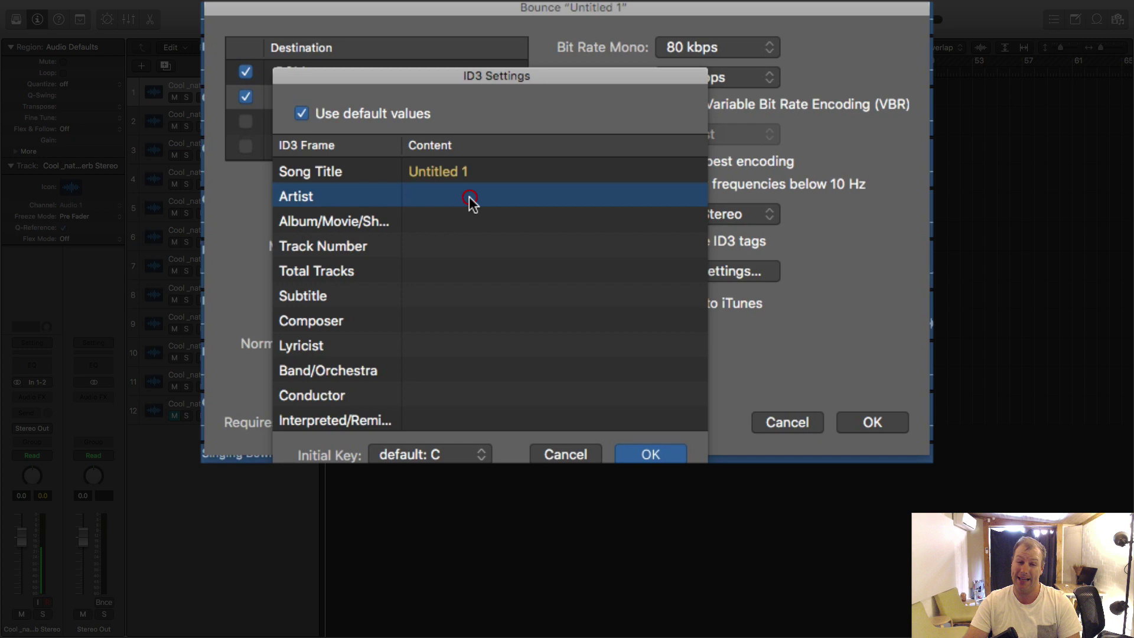
{"action": "key", "text": "Up"}
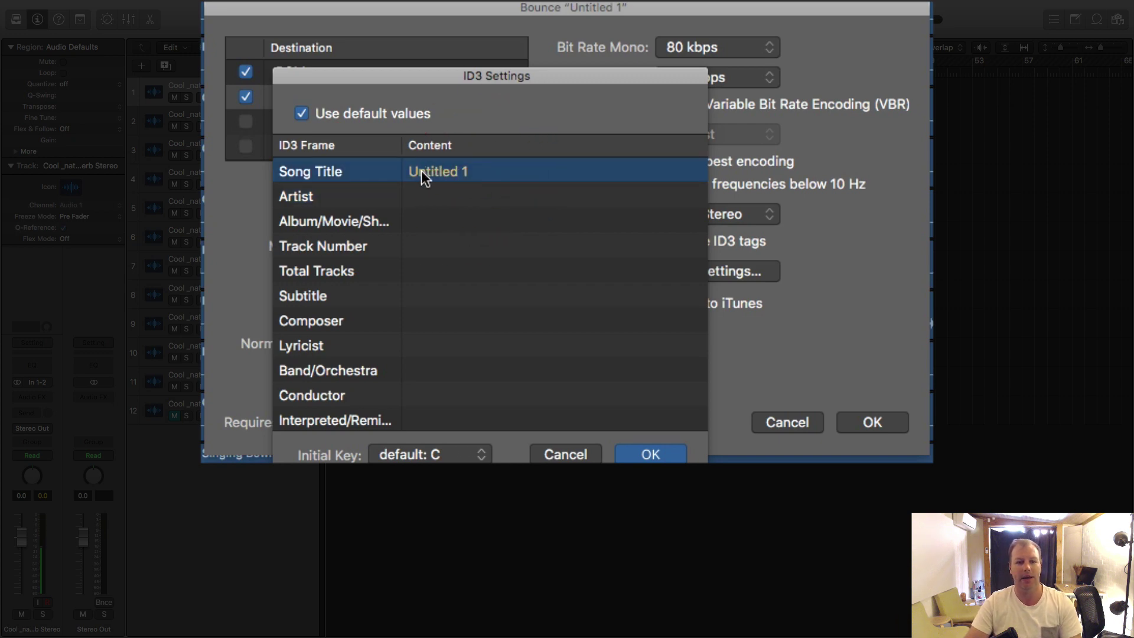
{"action": "left_click", "coordinate": [440, 173]}
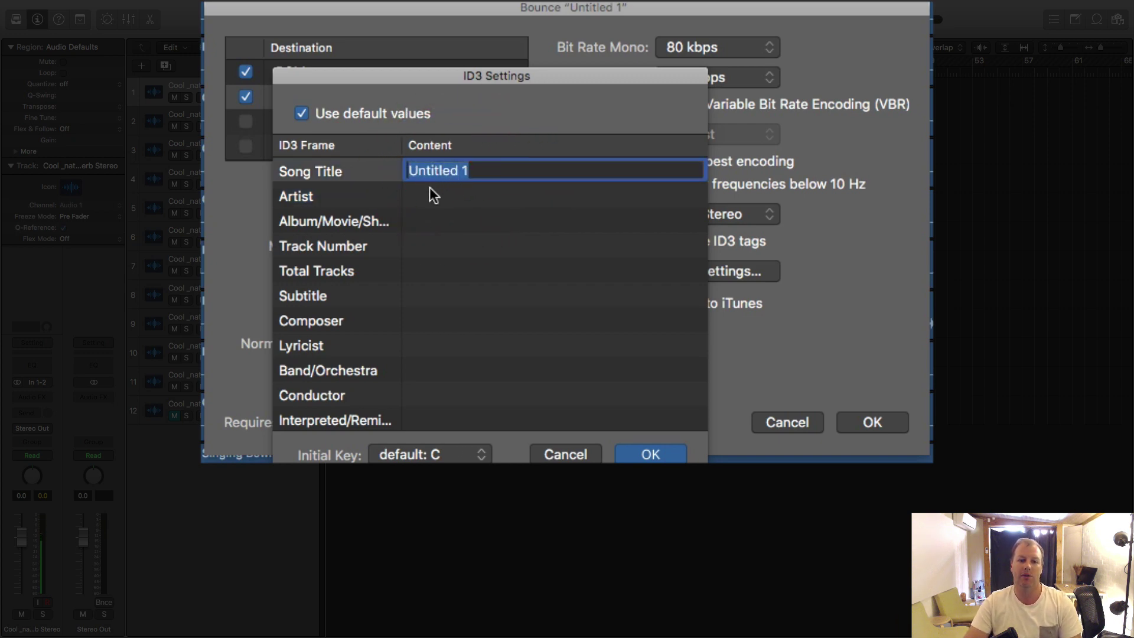
{"action": "left_click", "coordinate": [470, 195]}
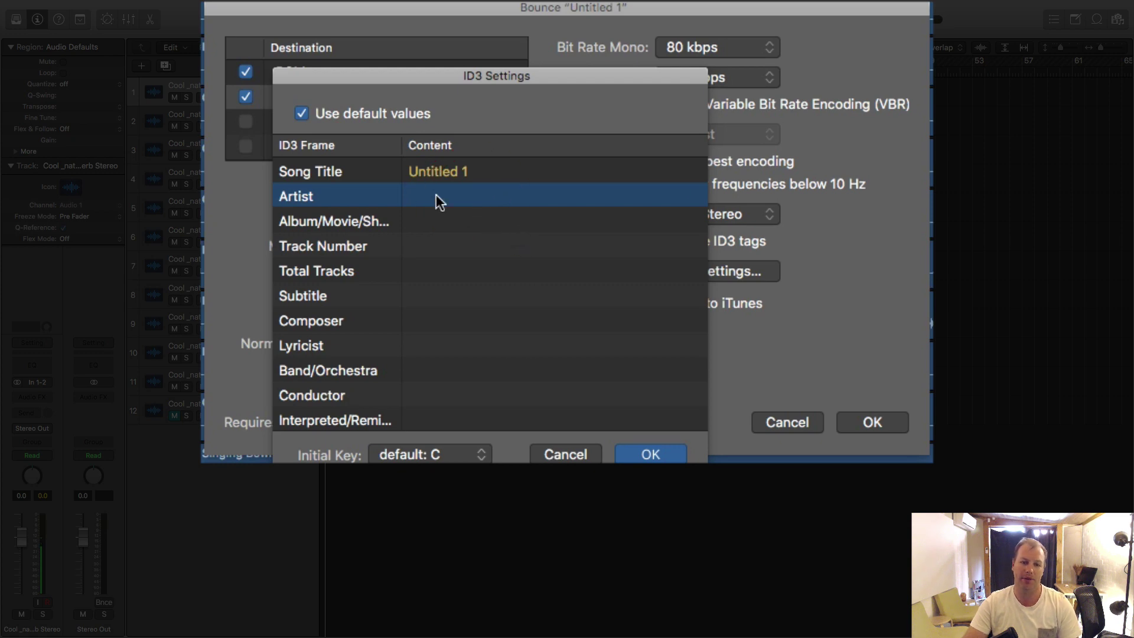
{"action": "left_click", "coordinate": [650, 453]}
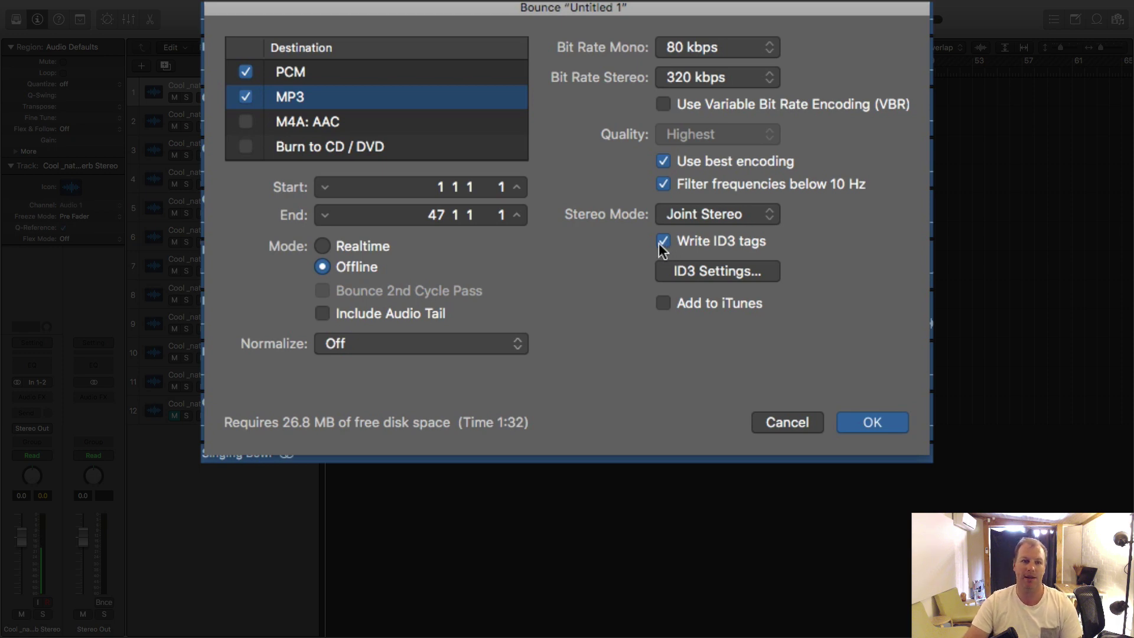
{"action": "left_click", "coordinate": [704, 267]}
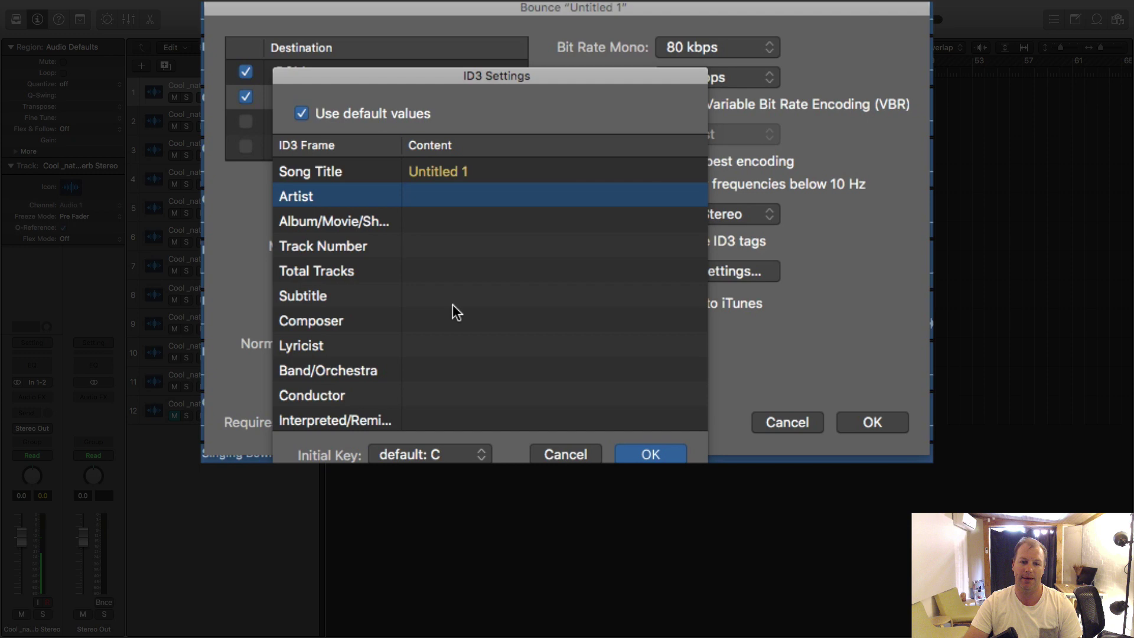
{"action": "scroll", "coordinate": [453, 304], "scroll_direction": "down", "scroll_amount": 10}
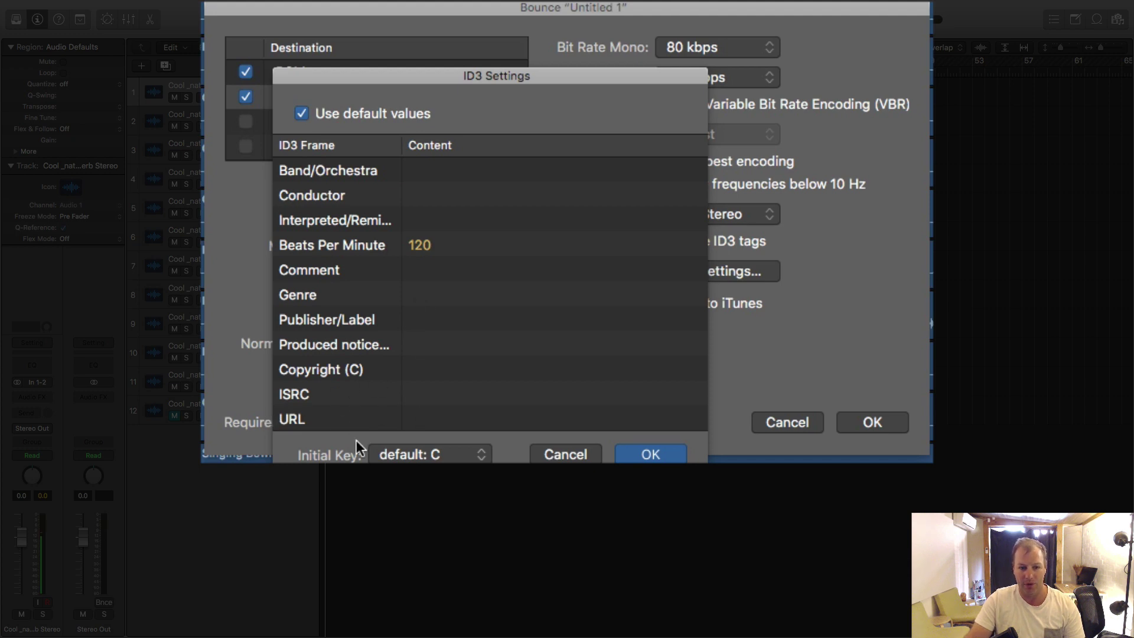
{"action": "scroll", "coordinate": [431, 365], "scroll_direction": "up", "scroll_amount": 3}
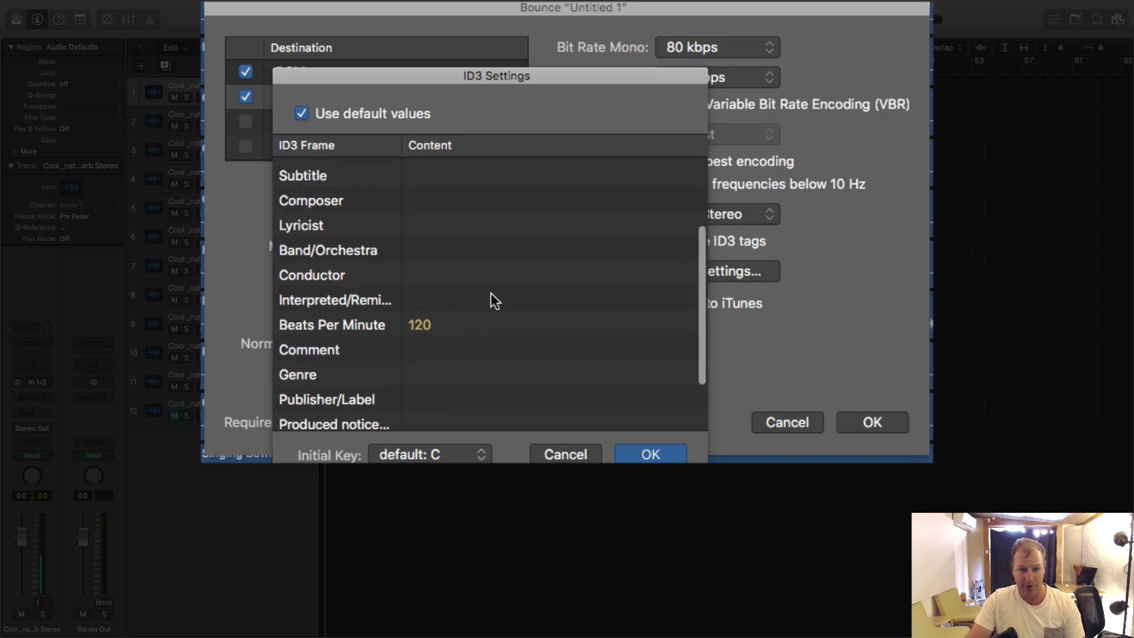
{"action": "scroll", "coordinate": [499, 348], "scroll_direction": "up", "scroll_amount": 3}
{"action": "scroll", "coordinate": [508, 384], "scroll_direction": "down", "scroll_amount": 5}
{"action": "scroll", "coordinate": [506, 383], "scroll_direction": "up", "scroll_amount": 6}
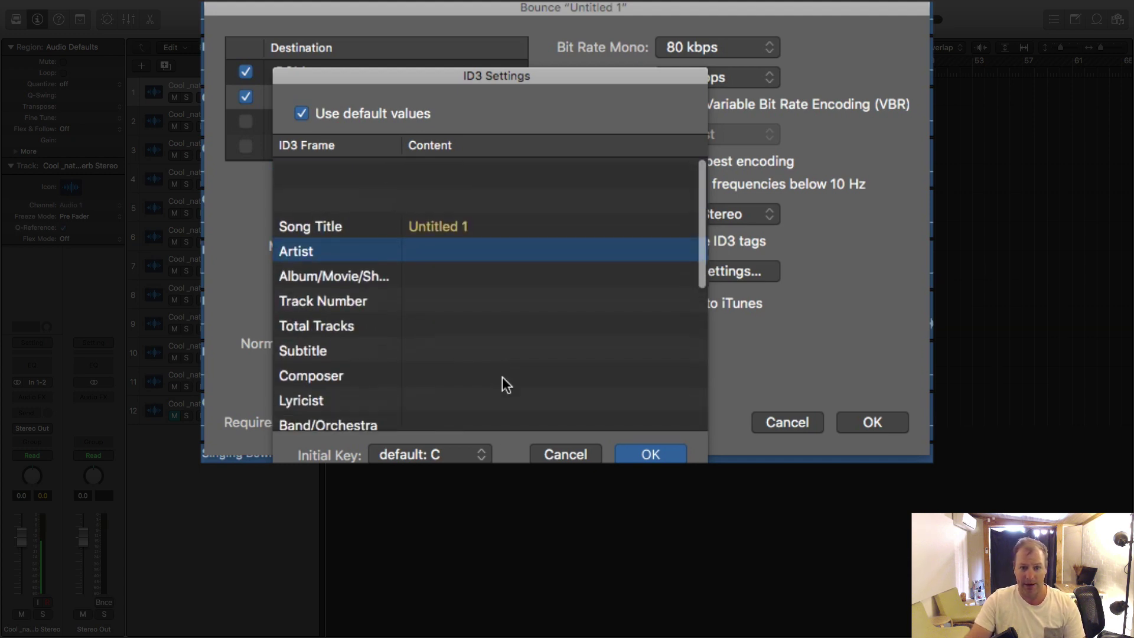
{"action": "left_click", "coordinate": [540, 453]}
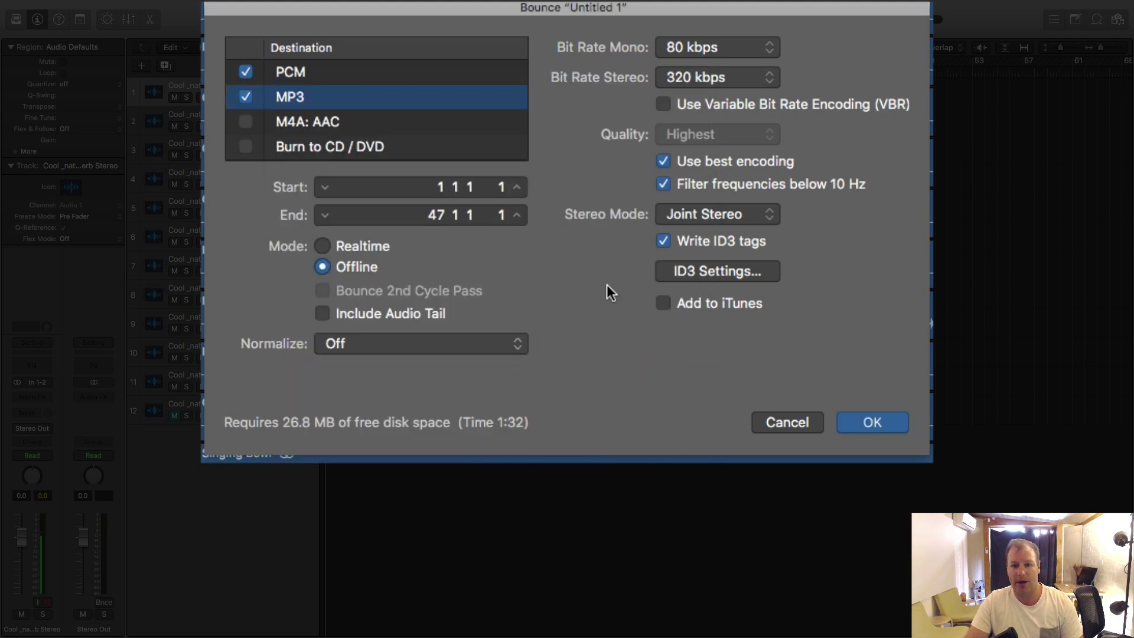
Turn off ID3 tags, verify PCM is Wave 24 Bit 48000, and accept the bounce settings.
{"action": "left_click", "coordinate": [667, 245]}
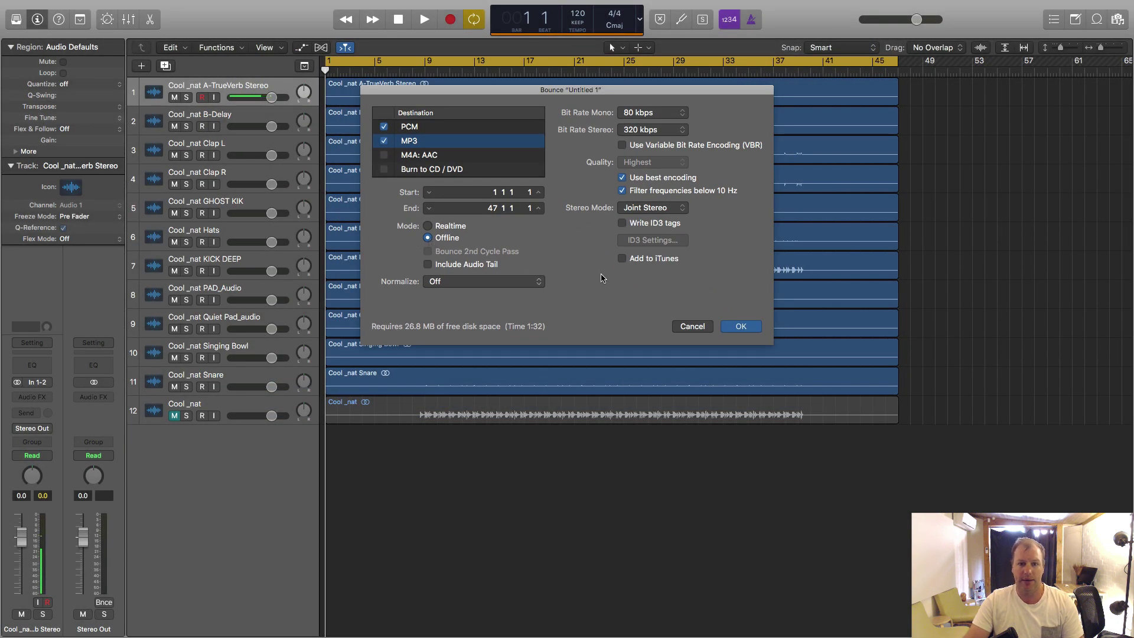
{"action": "left_click", "coordinate": [466, 128]}
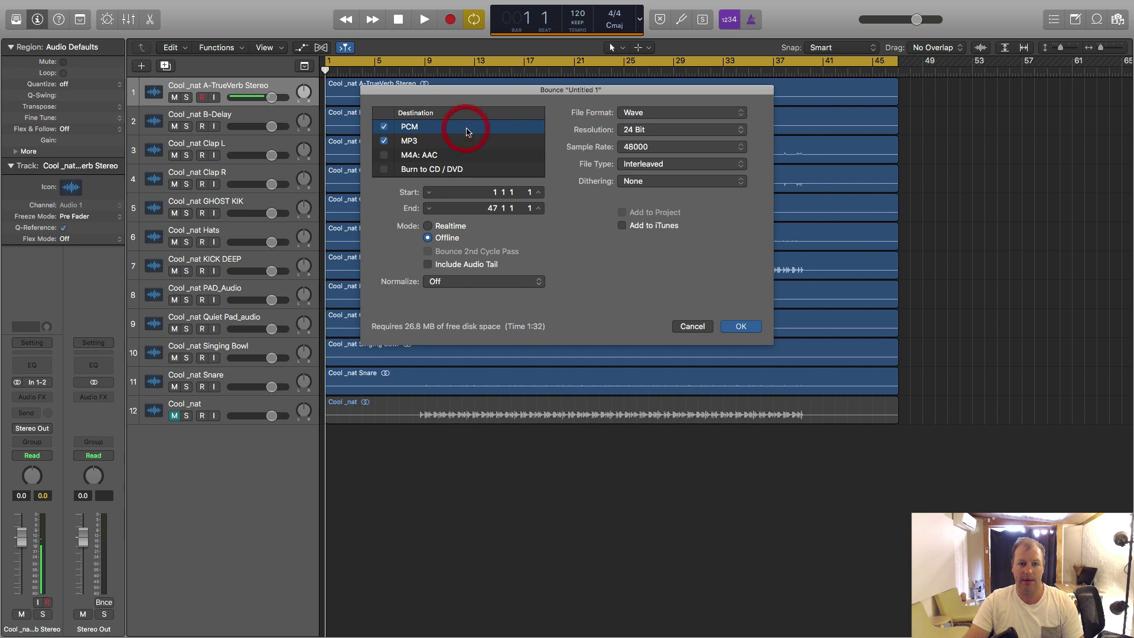
{"action": "left_click", "coordinate": [741, 326]}
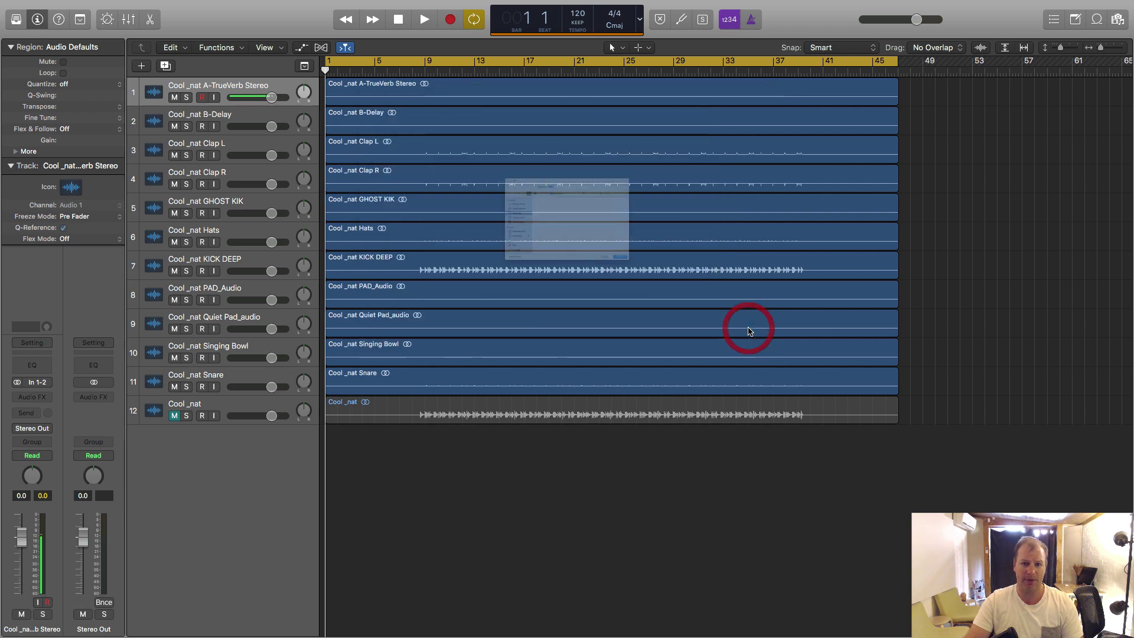
Name the file 'mix 2' on the Desktop and bounce it.
{"action": "left_click", "coordinate": [540, 108]}
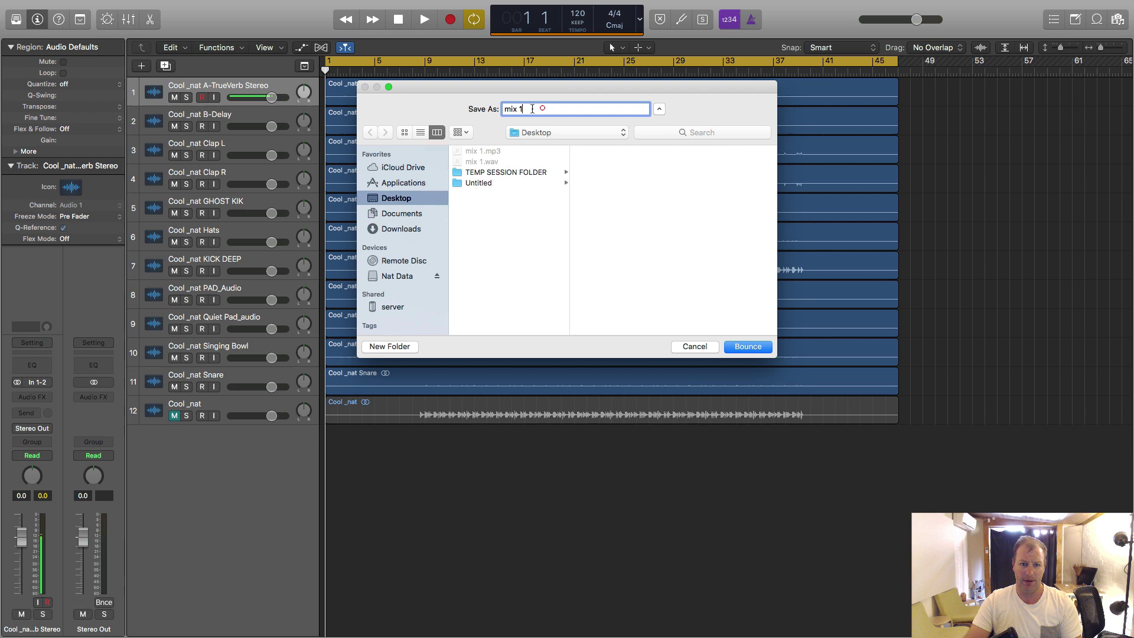
{"action": "key", "text": "BackSpace"}
{"action": "type", "text": "2"}
{"action": "left_click", "coordinate": [748, 347]}
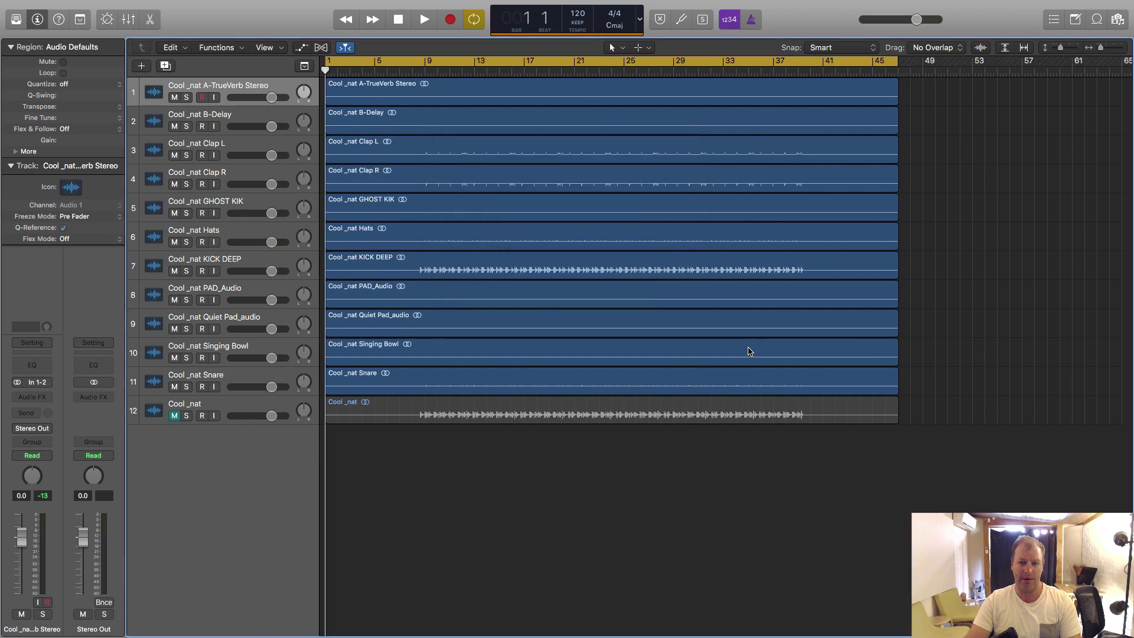
Minimise ScreenFlow and place mix 2.wav and mix 2.mp3 side by side on the desktop.
{"action": "key", "text": "ctrl+Up"}
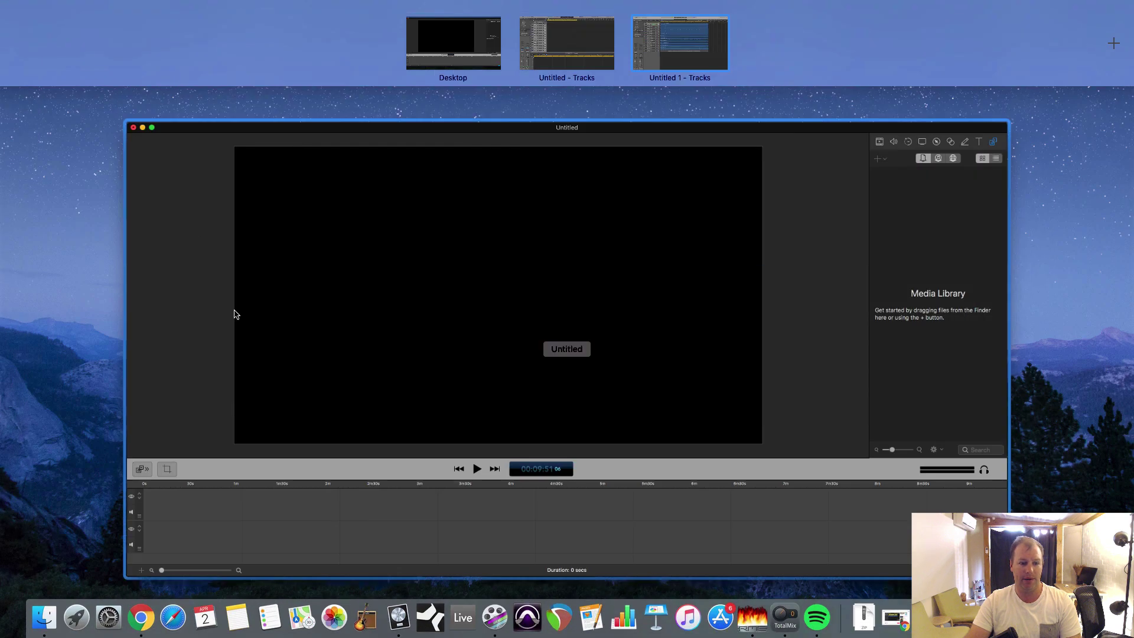
{"action": "left_click", "coordinate": [177, 181]}
{"action": "left_click", "coordinate": [20, 20]}
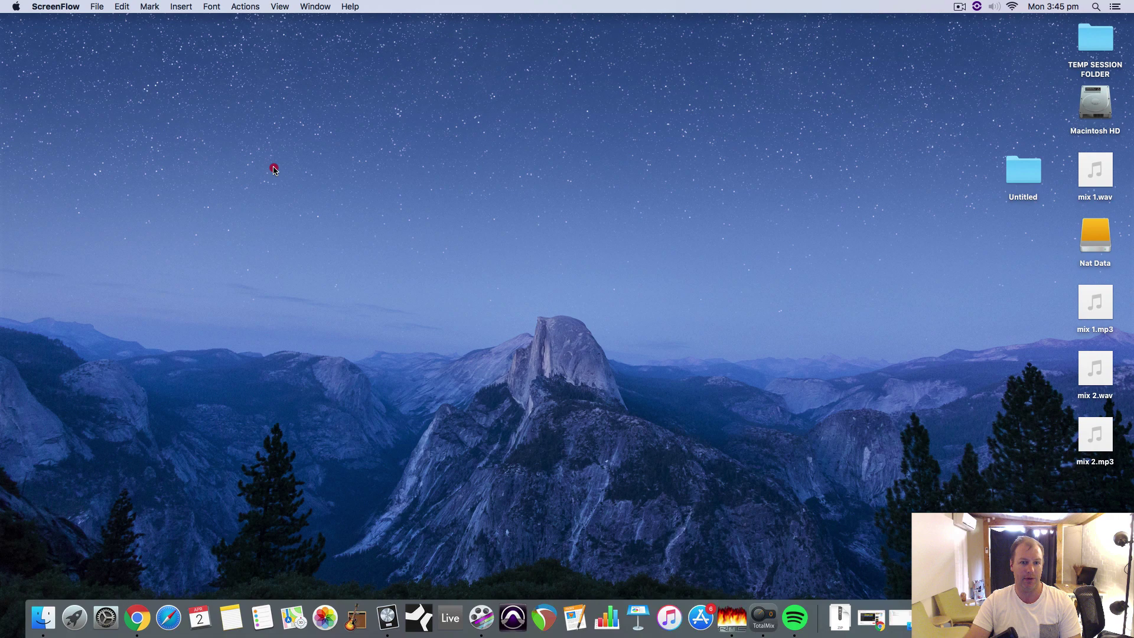
{"action": "left_click", "coordinate": [273, 167]}
{"action": "left_click_drag", "start_coordinate": [1093, 372], "coordinate": [762, 245]}
{"action": "left_click_drag", "start_coordinate": [1090, 434], "coordinate": [845, 231]}
Show Get Info for mix 2.wav (26.5 MB) and mix 2.mp3 (3.7 MB).
{"action": "left_click", "coordinate": [776, 254]}
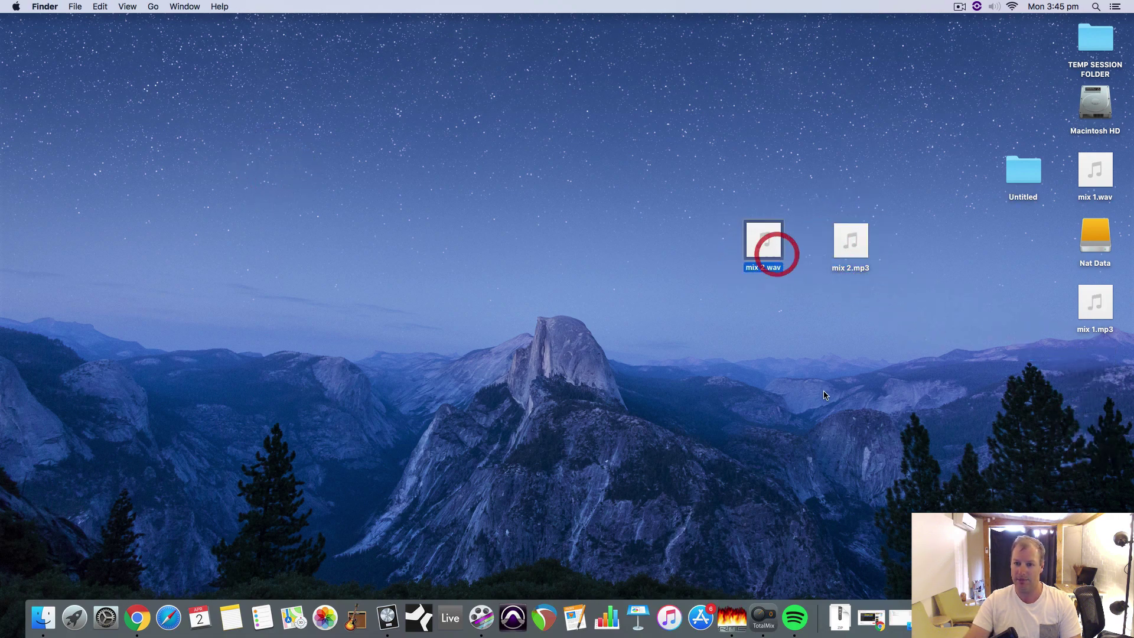
{"action": "right_click", "coordinate": [775, 251]}
{"action": "left_click", "coordinate": [823, 305]}
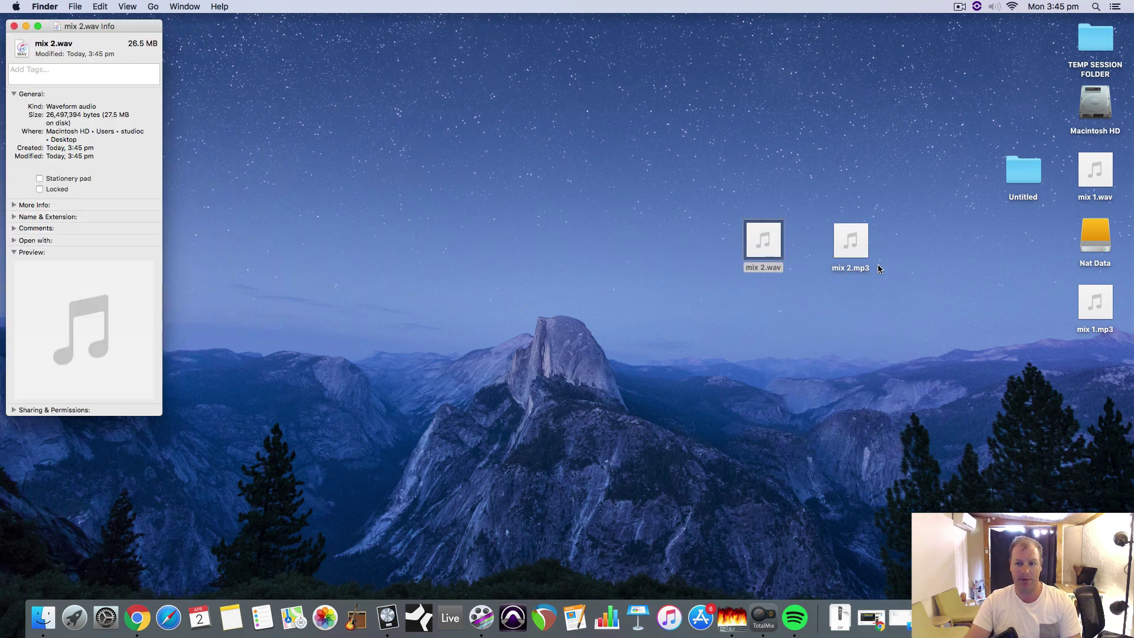
{"action": "right_click", "coordinate": [858, 250]}
{"action": "left_click", "coordinate": [902, 304]}
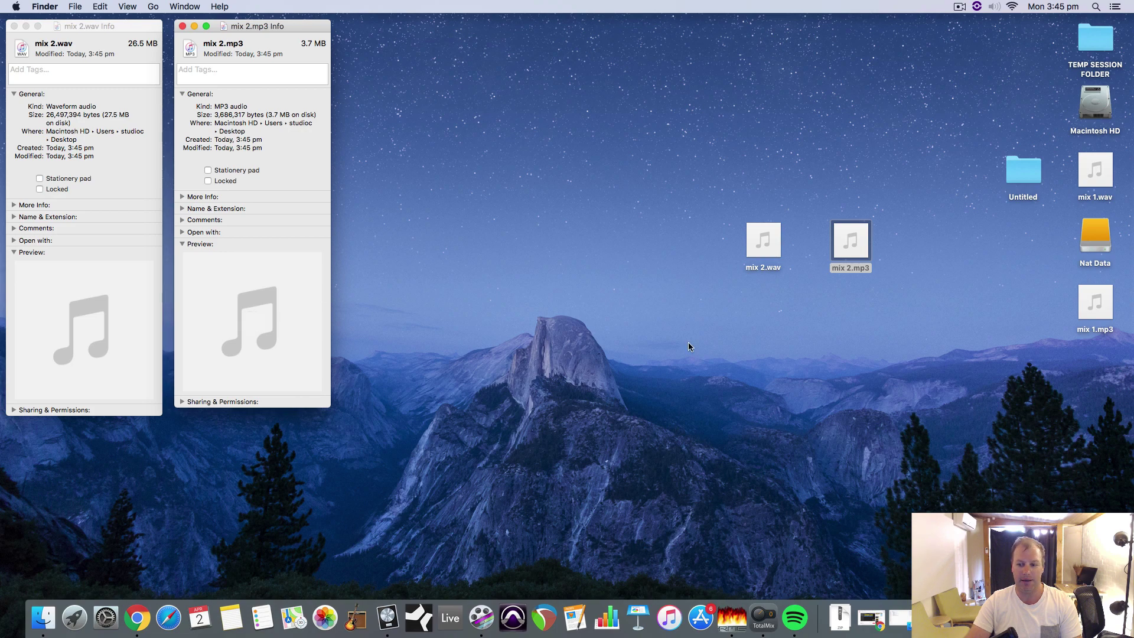
Switch from Mission Control back to the full-screen 'Untitled 1 - Tracks' Logic project space.
{"action": "mouse_move", "coordinate": [2, 3]}
{"action": "left_click", "coordinate": [691, 52]}
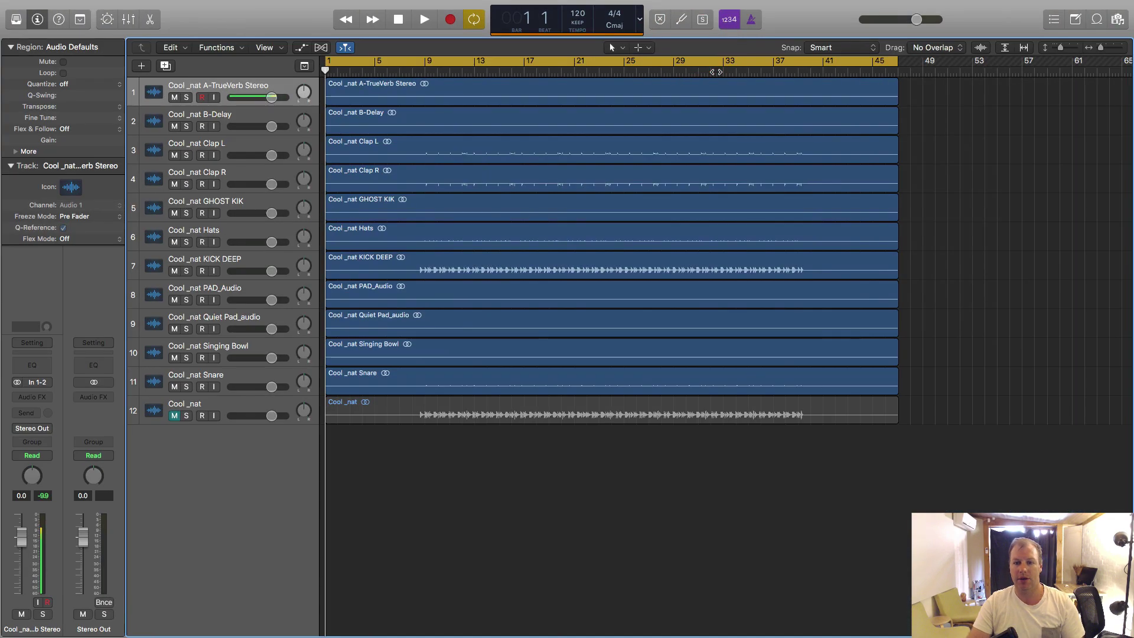